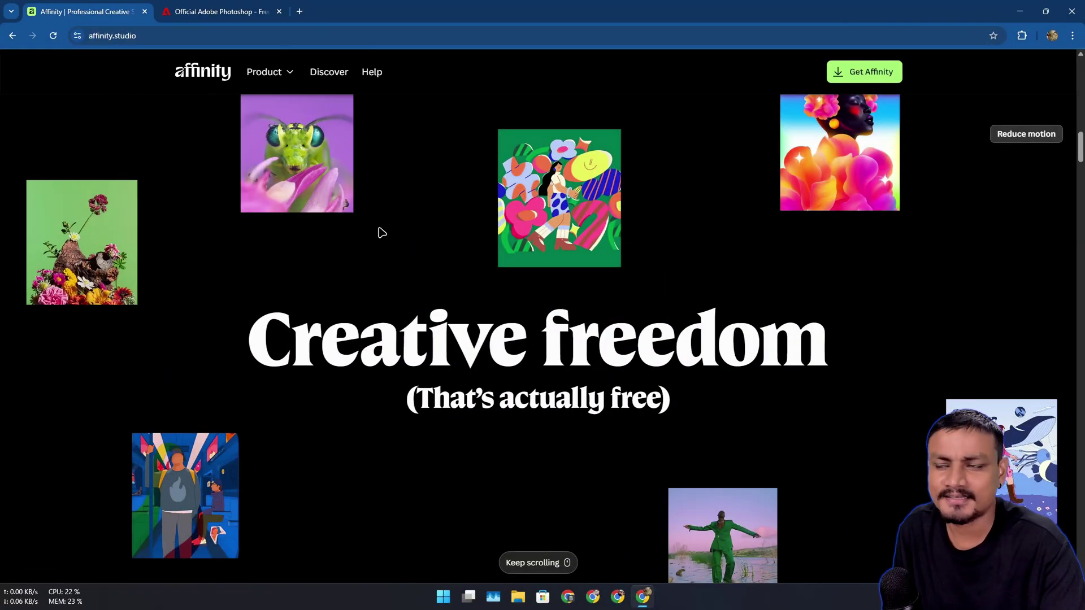
Switch to the Official Adobe Photoshop tab to view its product page.
{"action": "left_click", "coordinate": [220, 11]}
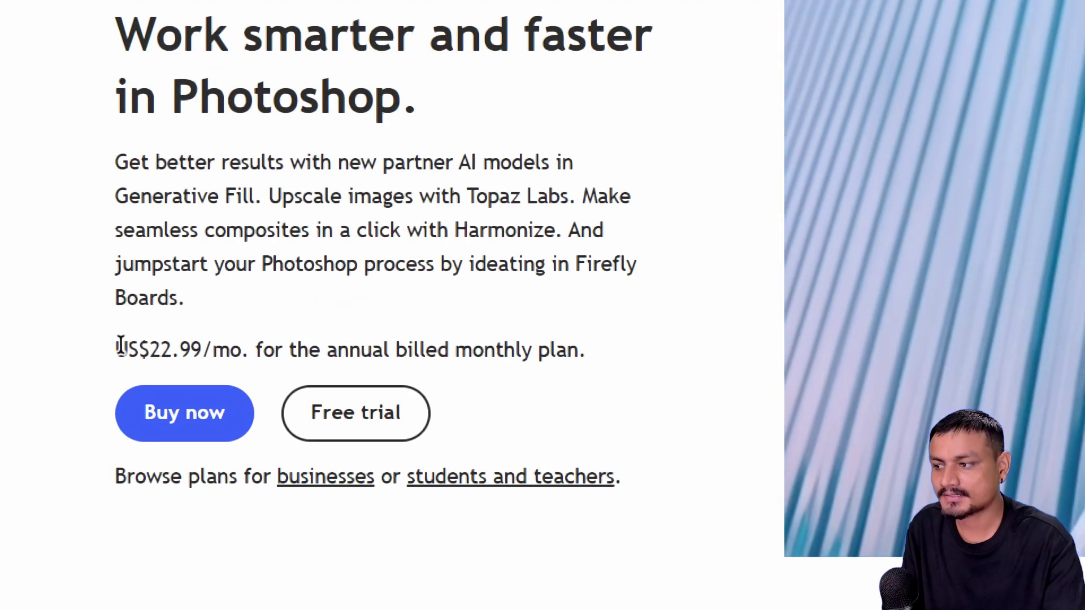
Highlight the Photoshop US$22.99/mo price, then go back to the Affinity site.
{"action": "left_click_drag", "start_coordinate": [121, 347], "coordinate": [255, 351]}
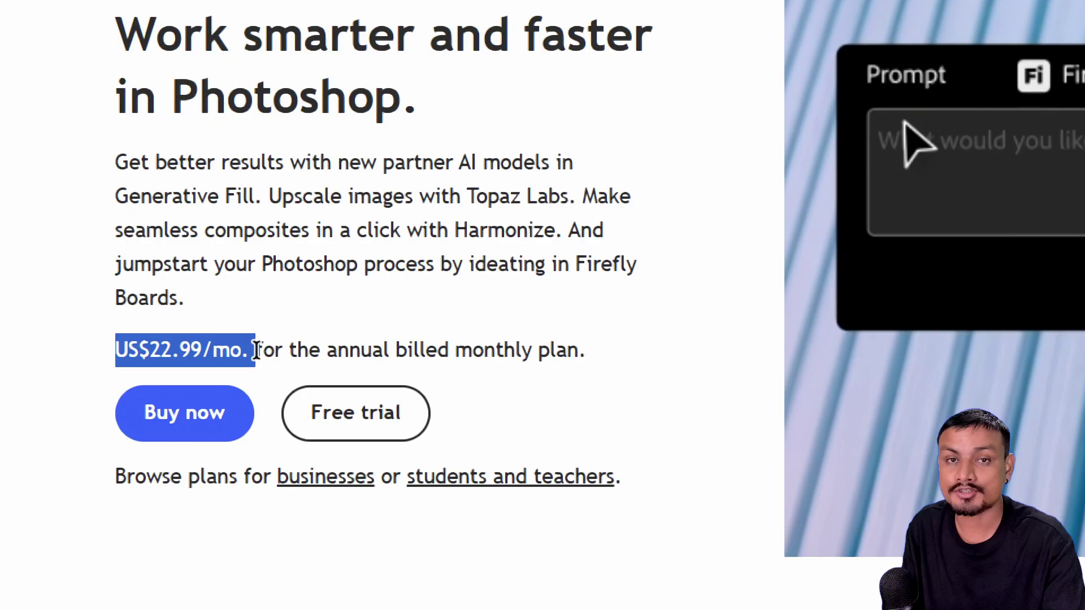
{"action": "left_click", "coordinate": [184, 111]}
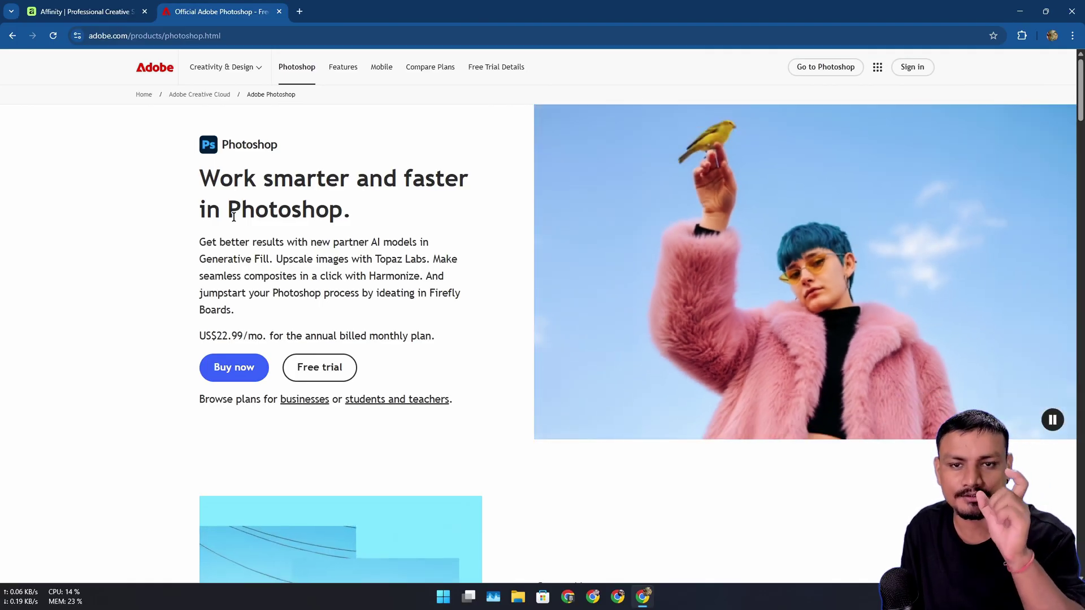
{"action": "left_click", "coordinate": [97, 16]}
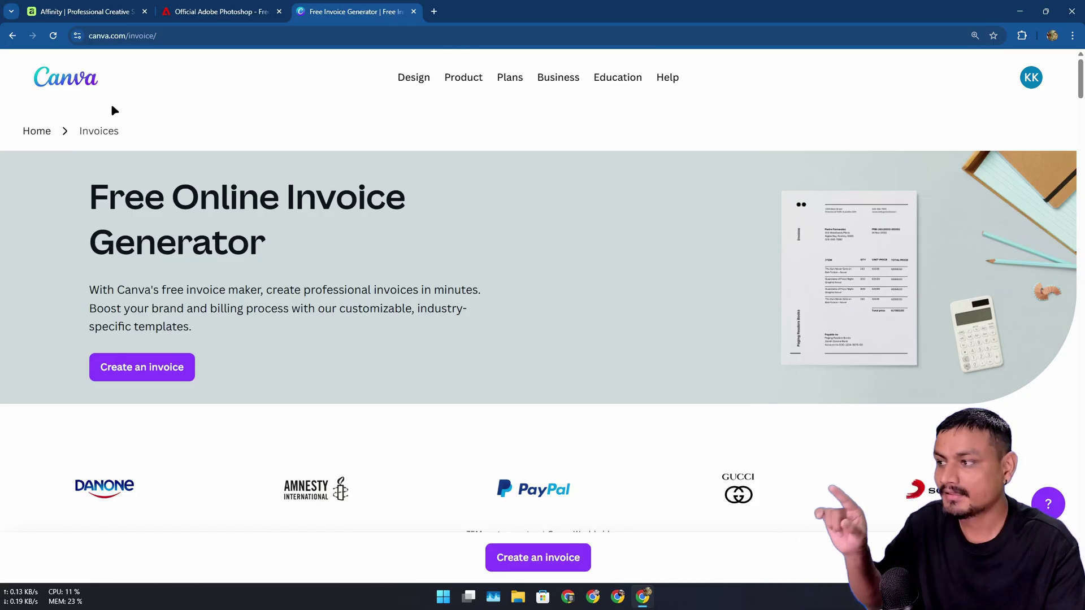
Return to the affinity.studio tab.
{"action": "left_click", "coordinate": [83, 15]}
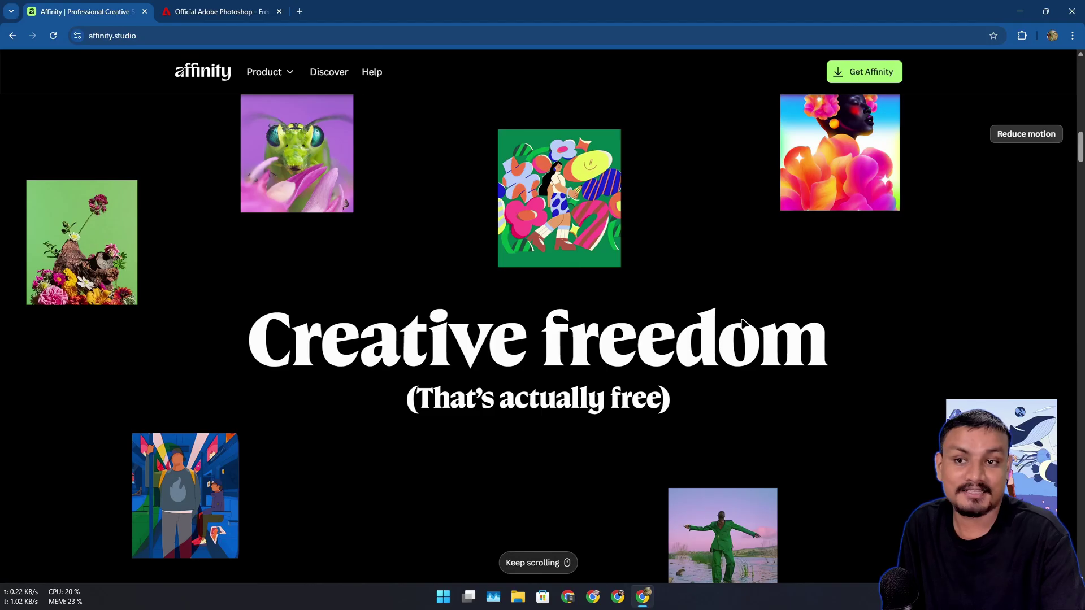
On the Get Affinity page, highlight the all-in-one app description and the '$0, free' price.
{"action": "scroll", "coordinate": [332, 131], "scroll_direction": "up", "scroll_amount": 3}
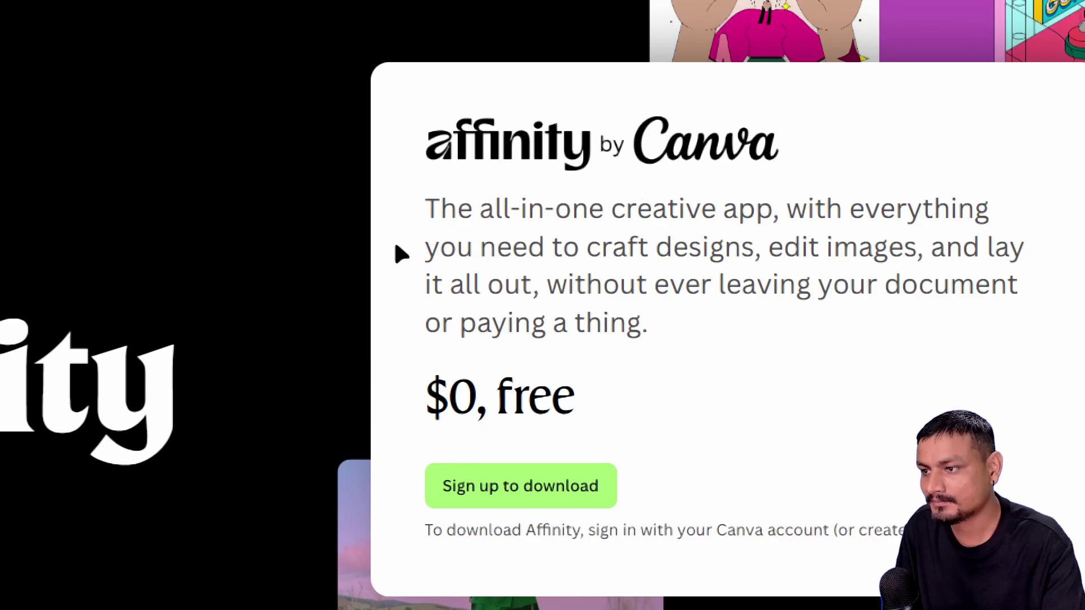
{"action": "left_click_drag", "start_coordinate": [429, 192], "coordinate": [779, 215]}
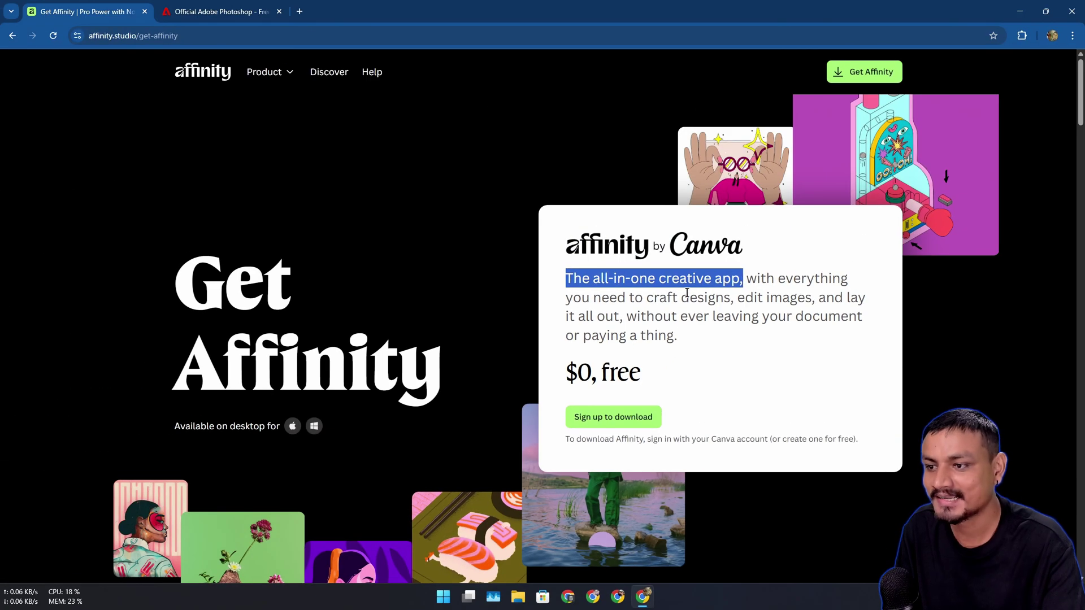
{"action": "left_click", "coordinate": [700, 305]}
{"action": "left_click_drag", "start_coordinate": [666, 382], "coordinate": [557, 390]}
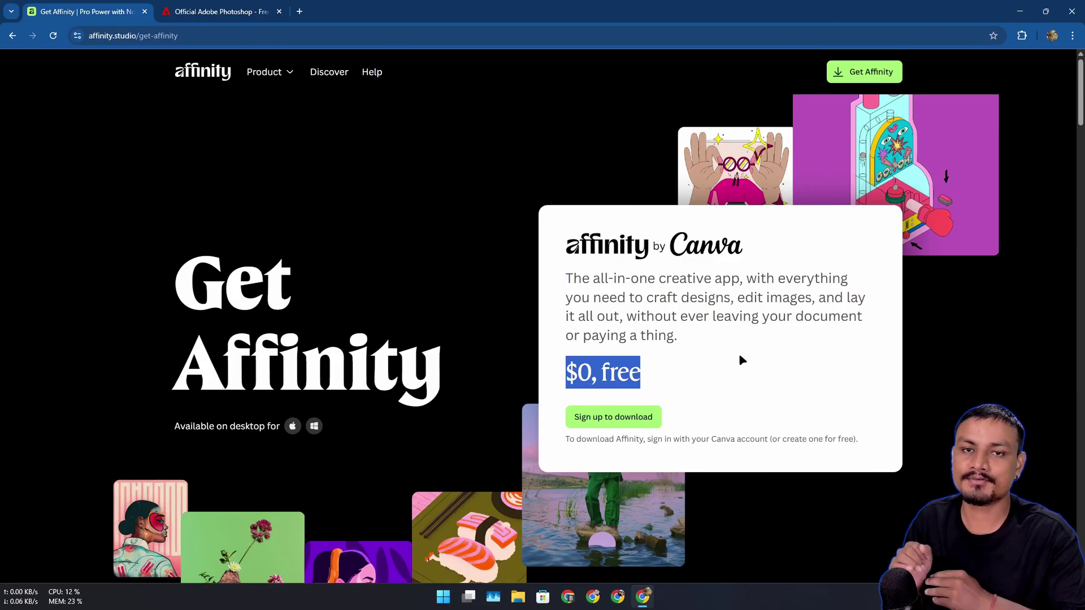
{"action": "left_click", "coordinate": [638, 365]}
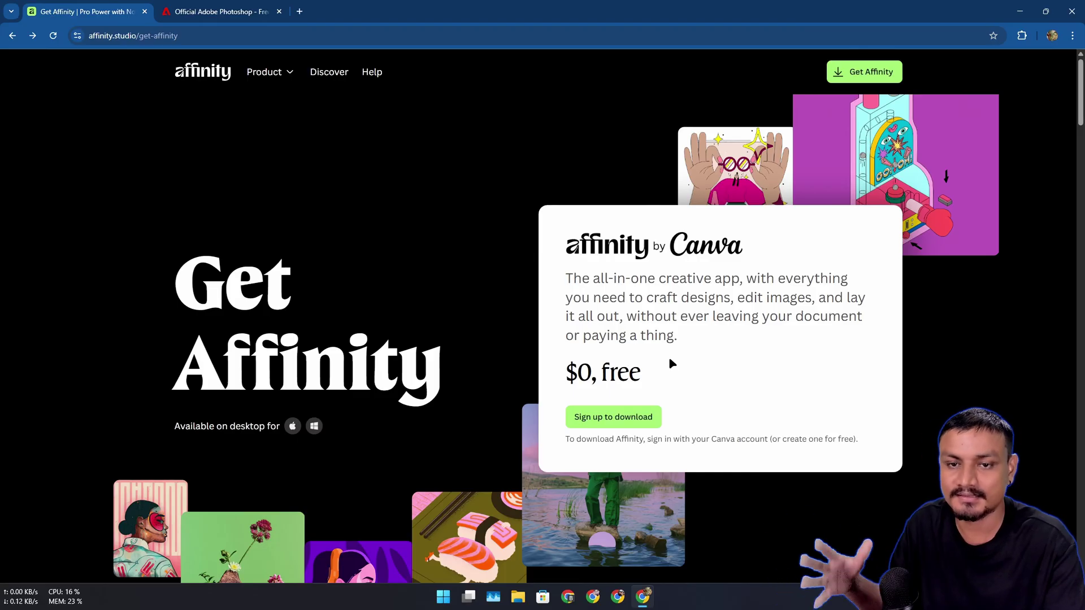
Go to the Affinity download page and bring up the Windows installer choices.
{"action": "left_click", "coordinate": [608, 426]}
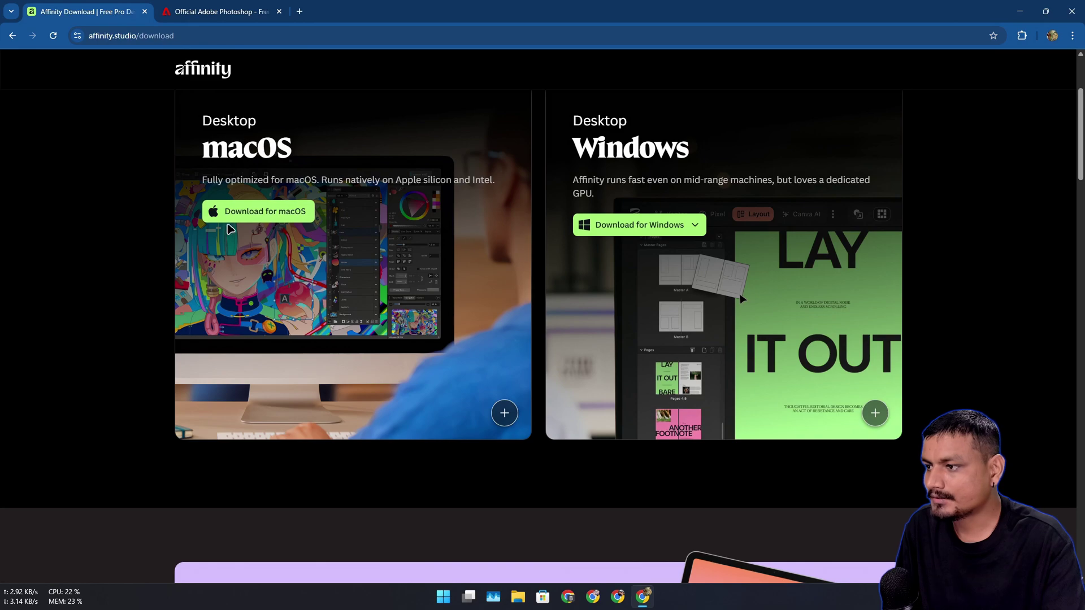
{"action": "scroll", "coordinate": [425, 295], "scroll_direction": "down", "scroll_amount": 6}
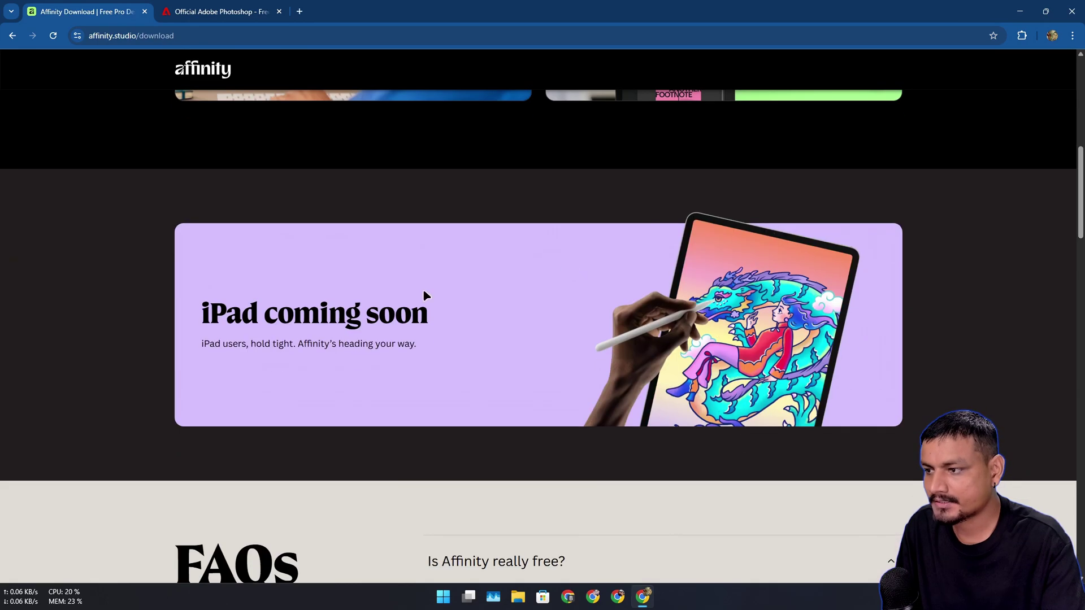
{"action": "scroll", "coordinate": [354, 201], "scroll_direction": "down", "scroll_amount": 3}
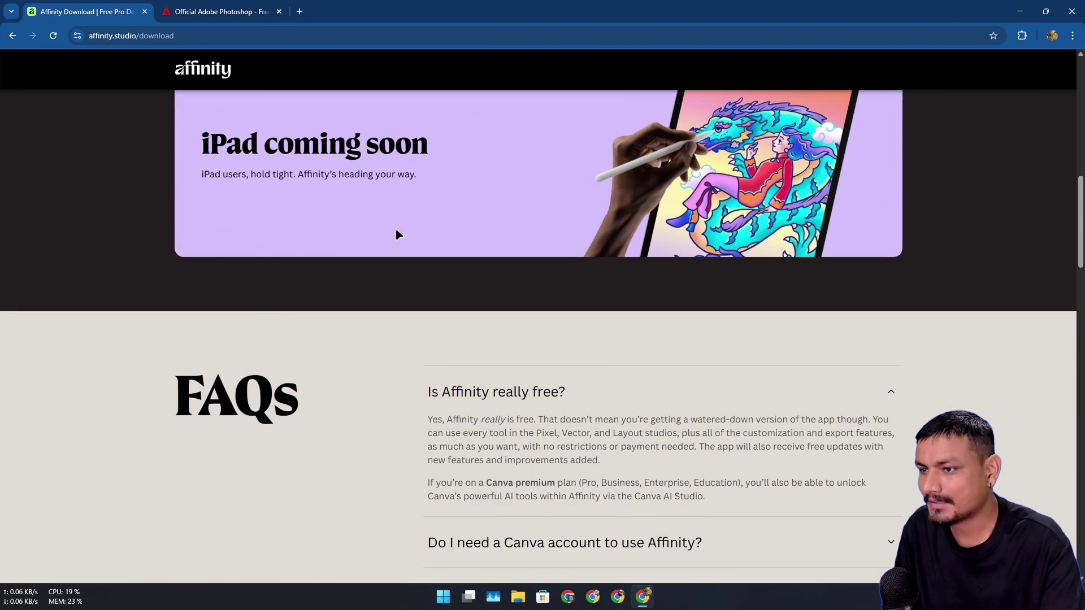
{"action": "scroll", "coordinate": [512, 235], "scroll_direction": "up", "scroll_amount": 12}
{"action": "scroll", "coordinate": [628, 328], "scroll_direction": "down", "scroll_amount": 2}
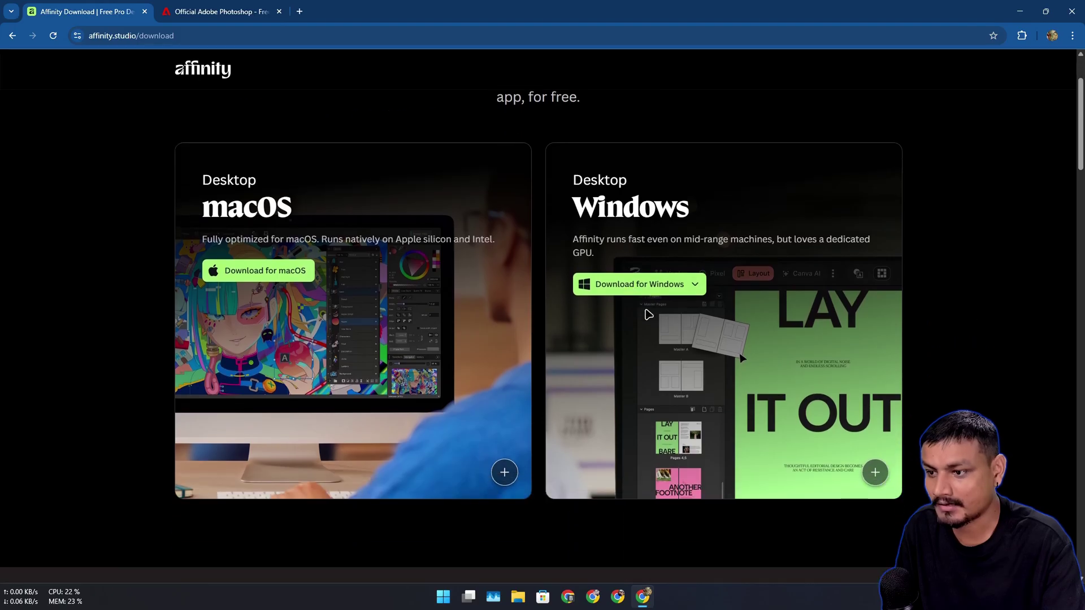
{"action": "left_click", "coordinate": [632, 289]}
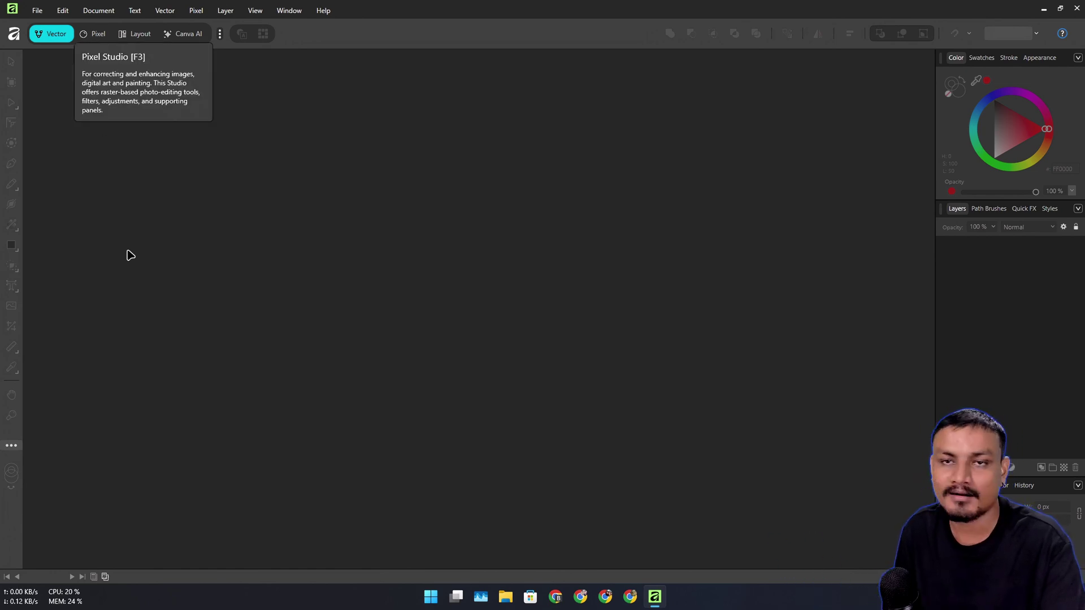
Try the Pixel, Layout and Canva AI studios, ending back in Pixel.
{"action": "left_click", "coordinate": [94, 35]}
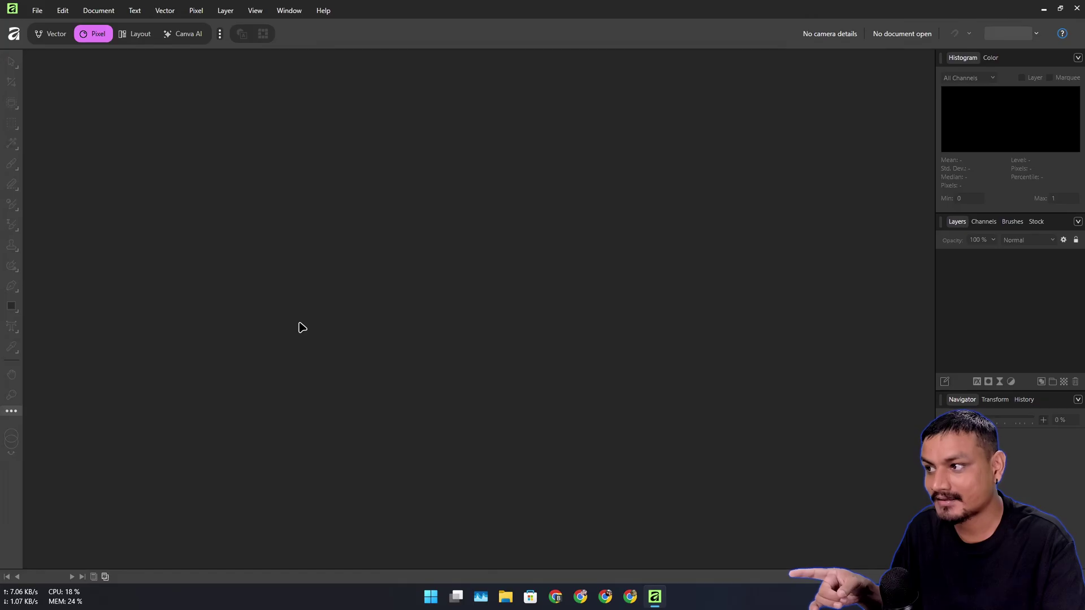
{"action": "key", "text": "F4"}
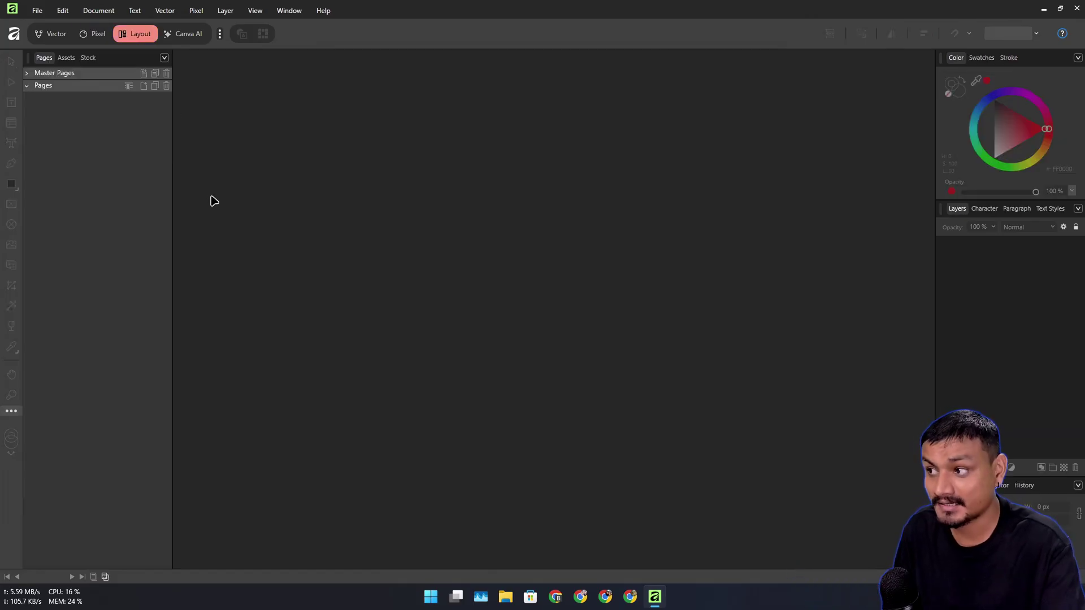
{"action": "left_click", "coordinate": [182, 35]}
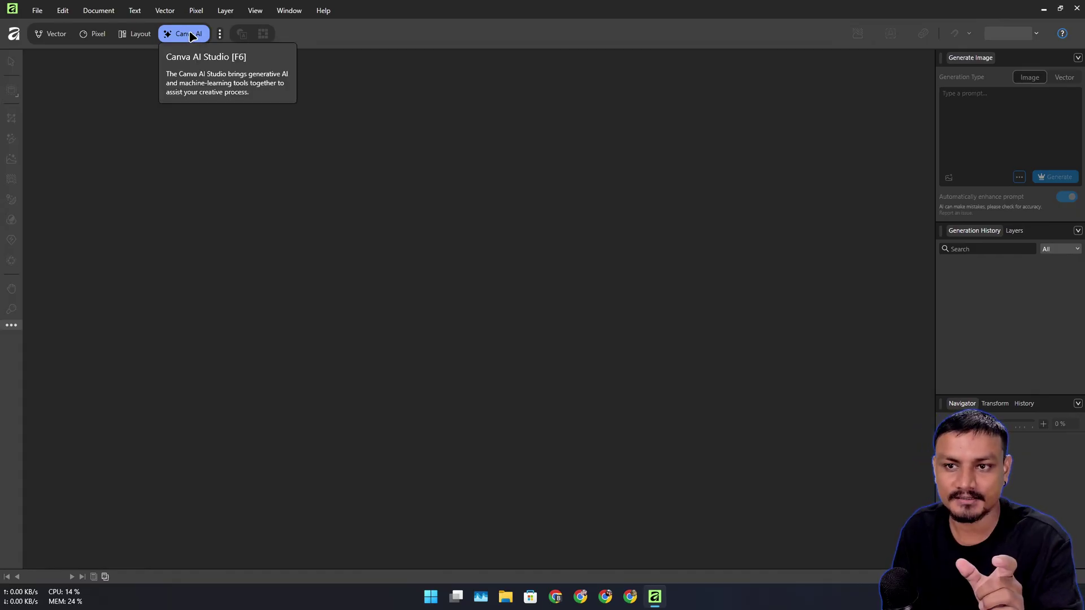
{"action": "left_click", "coordinate": [91, 35]}
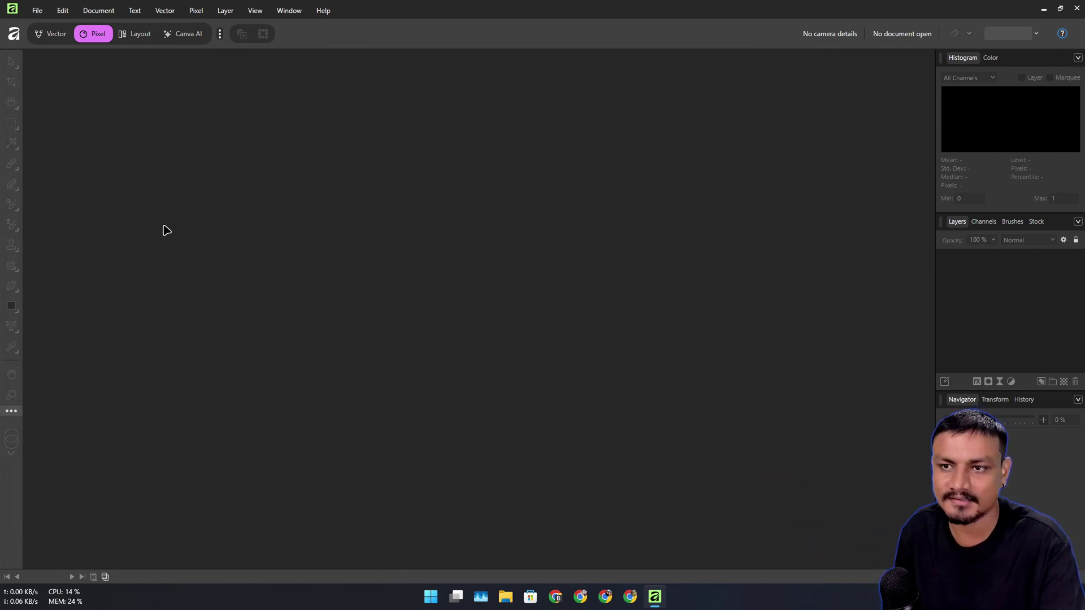
Create a 1280×720 px document from the 4R preset and place the portrait photo at its bottom.
{"action": "left_click", "coordinate": [37, 11]}
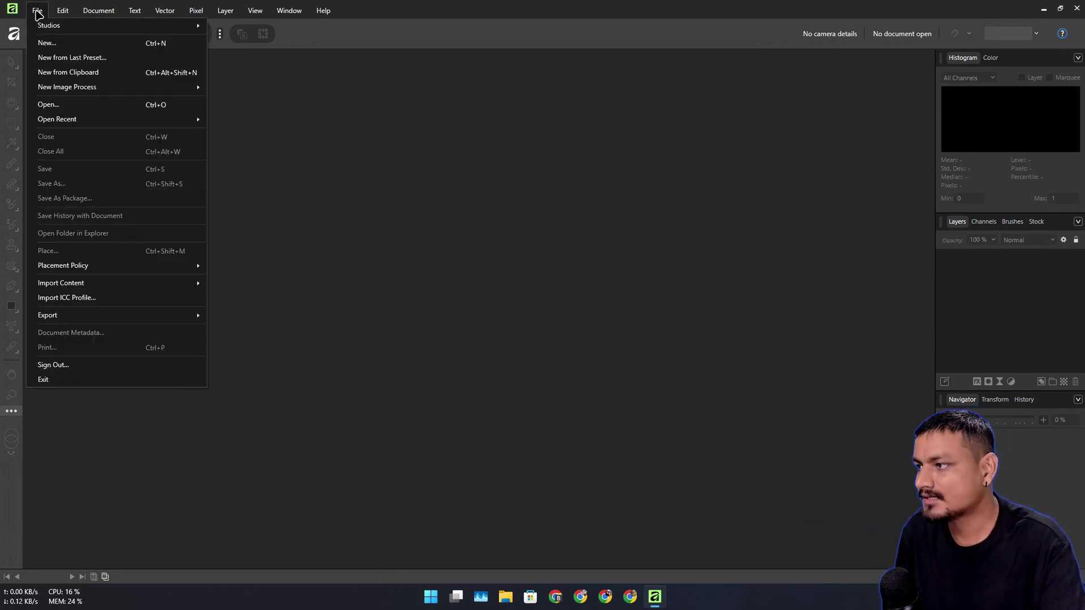
{"action": "left_click", "coordinate": [79, 43]}
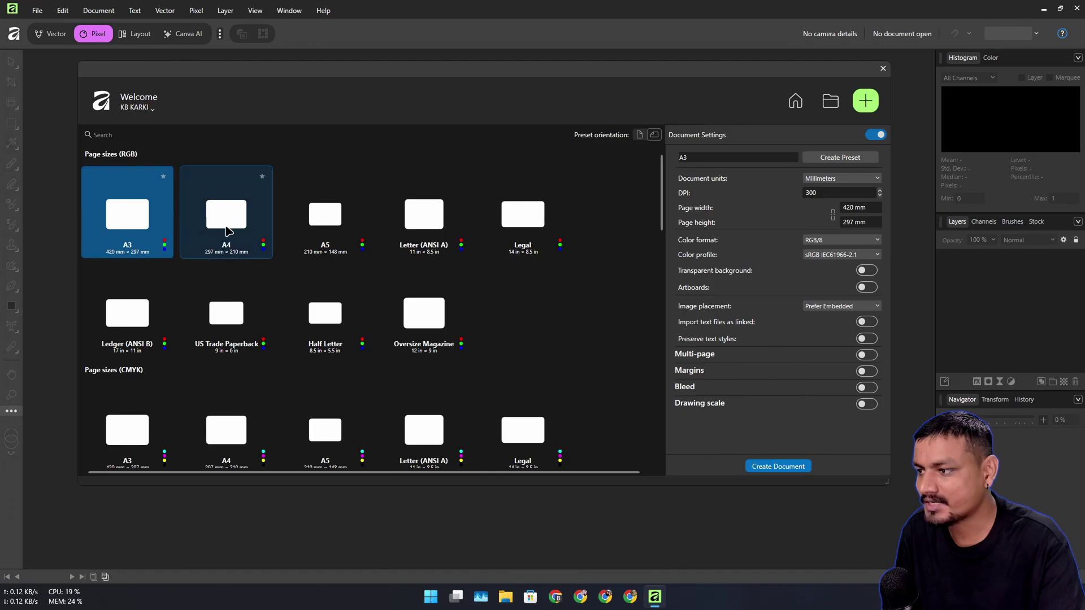
{"action": "scroll", "coordinate": [229, 232], "scroll_direction": "down", "scroll_amount": 3}
{"action": "left_click", "coordinate": [127, 263]}
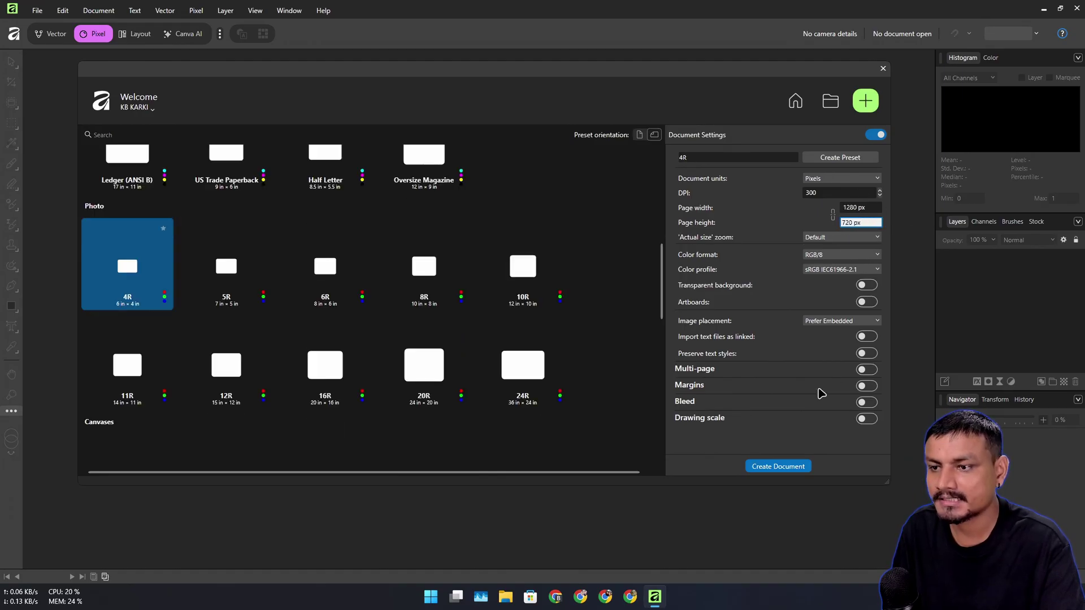
{"action": "left_click", "coordinate": [778, 468]}
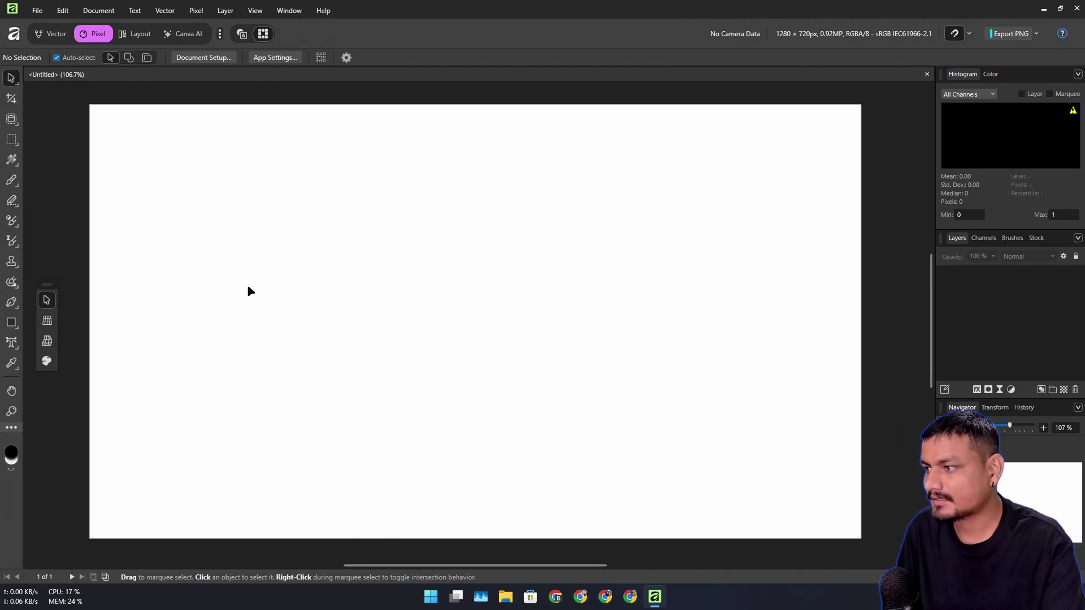
{"action": "left_click", "coordinate": [506, 596]}
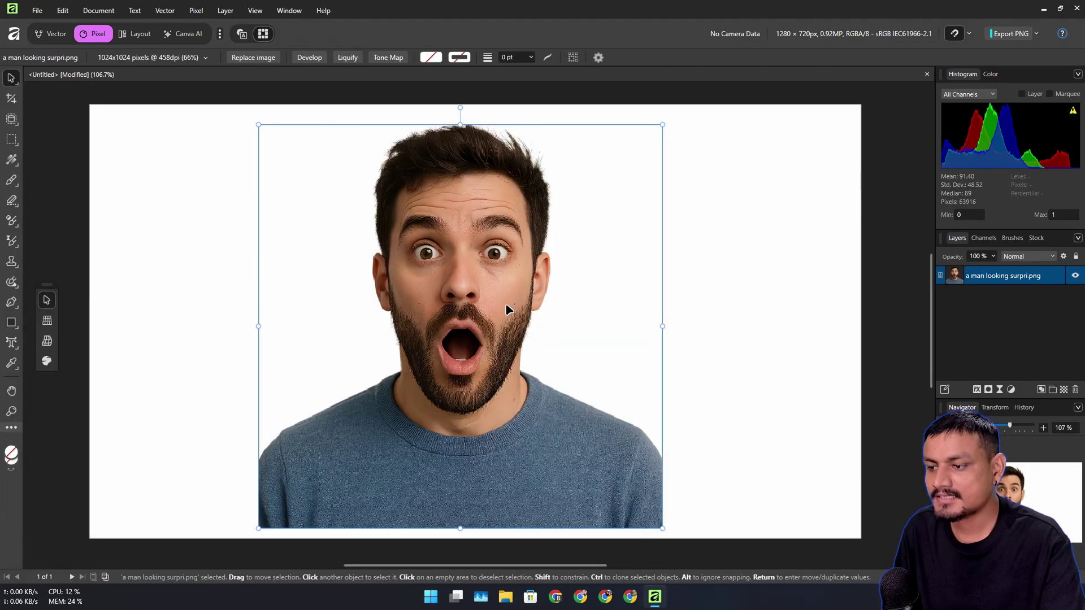
{"action": "left_click_drag", "start_coordinate": [507, 310], "coordinate": [499, 319]}
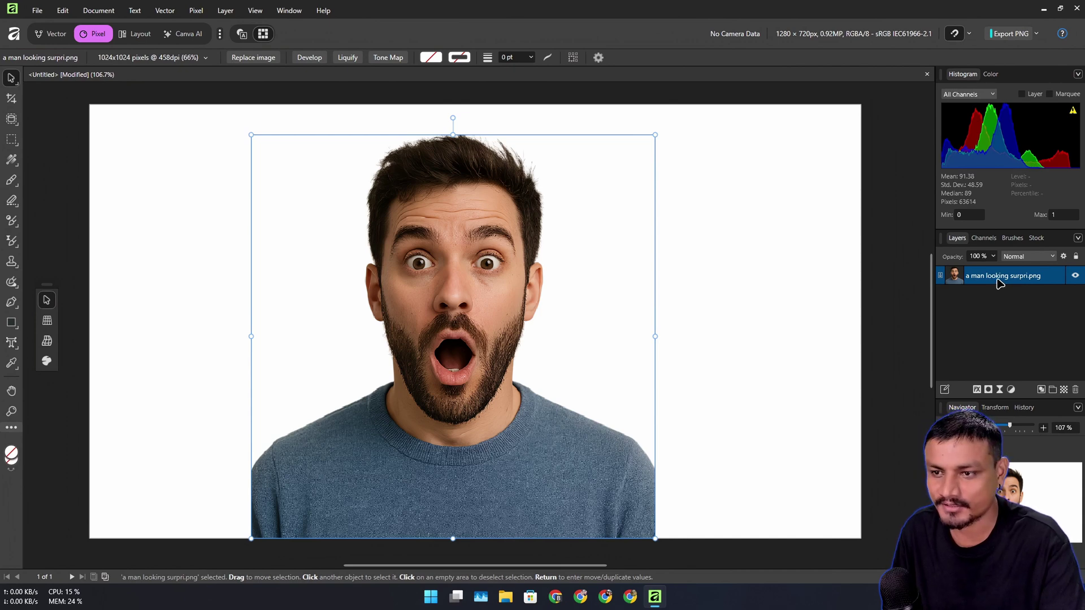
Add an Outer Shadow to the photo with Normal blend, 81% opacity and 32.9 px radius.
{"action": "left_click", "coordinate": [978, 390]}
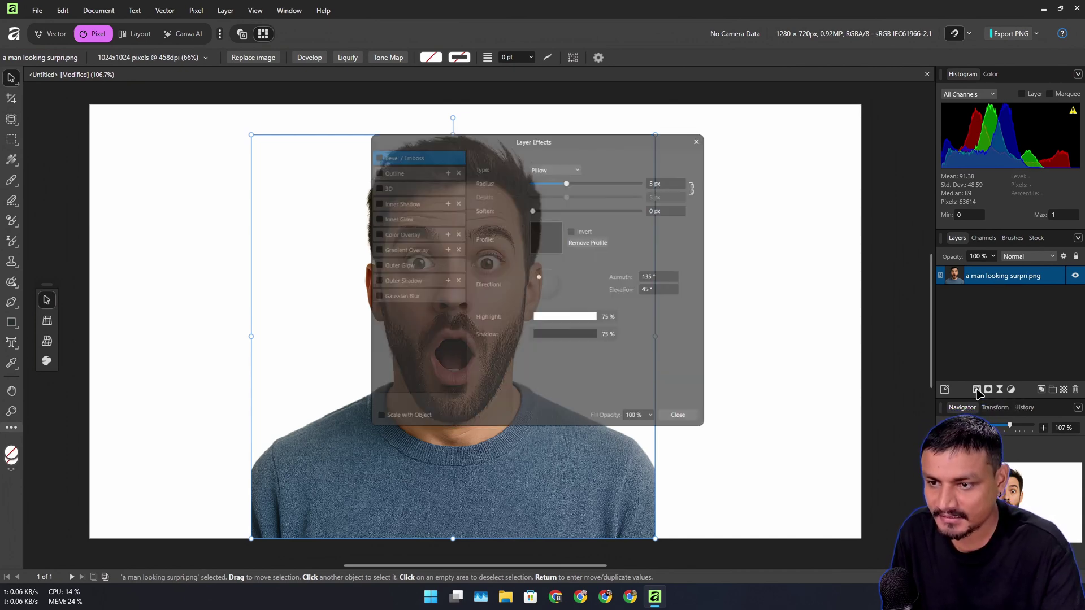
{"action": "left_click_drag", "start_coordinate": [551, 138], "coordinate": [825, 164]}
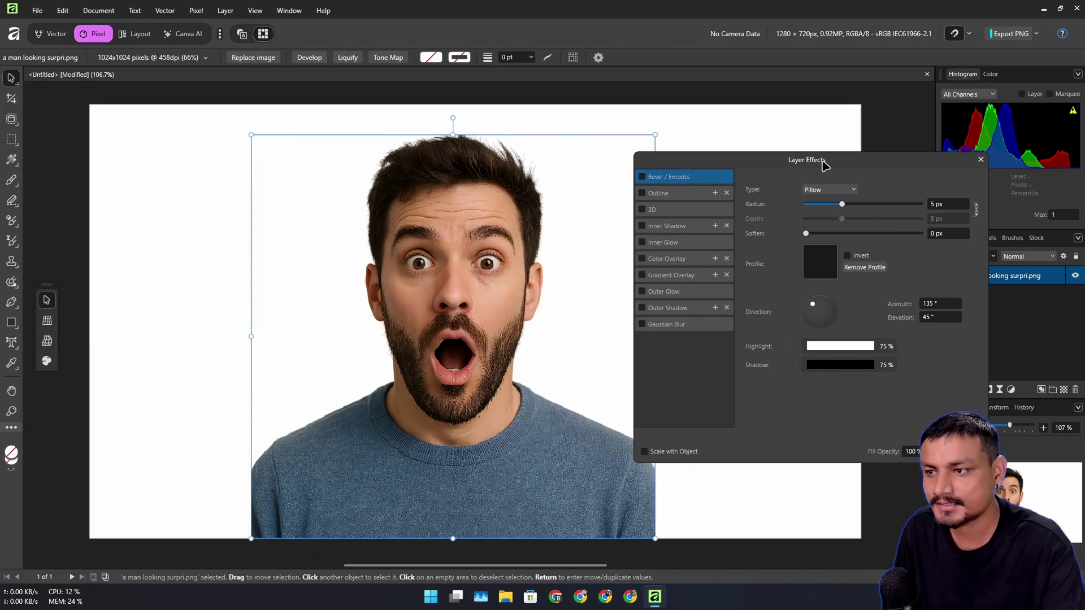
{"action": "left_click_drag", "start_coordinate": [824, 163], "coordinate": [860, 162]}
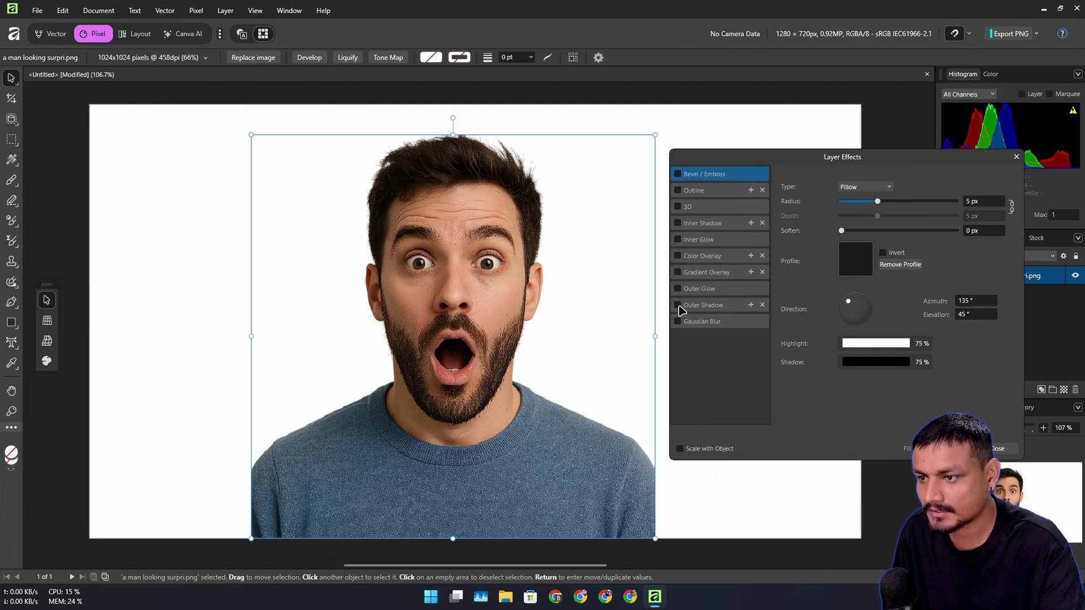
{"action": "left_click", "coordinate": [716, 308]}
{"action": "mouse_move", "coordinate": [902, 210]}
{"action": "left_mouse_down"}
{"action": "mouse_move", "coordinate": [961, 203]}
{"action": "mouse_move", "coordinate": [901, 204]}
{"action": "left_mouse_up"}
{"action": "left_click", "coordinate": [888, 184]}
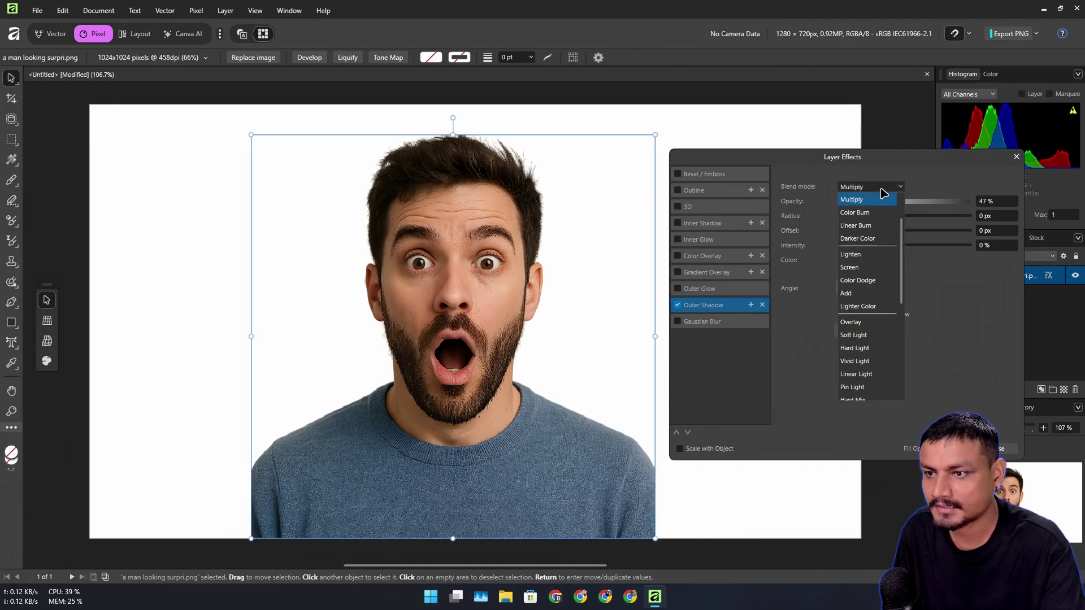
{"action": "scroll", "coordinate": [867, 242], "scroll_direction": "up", "scroll_amount": 2}
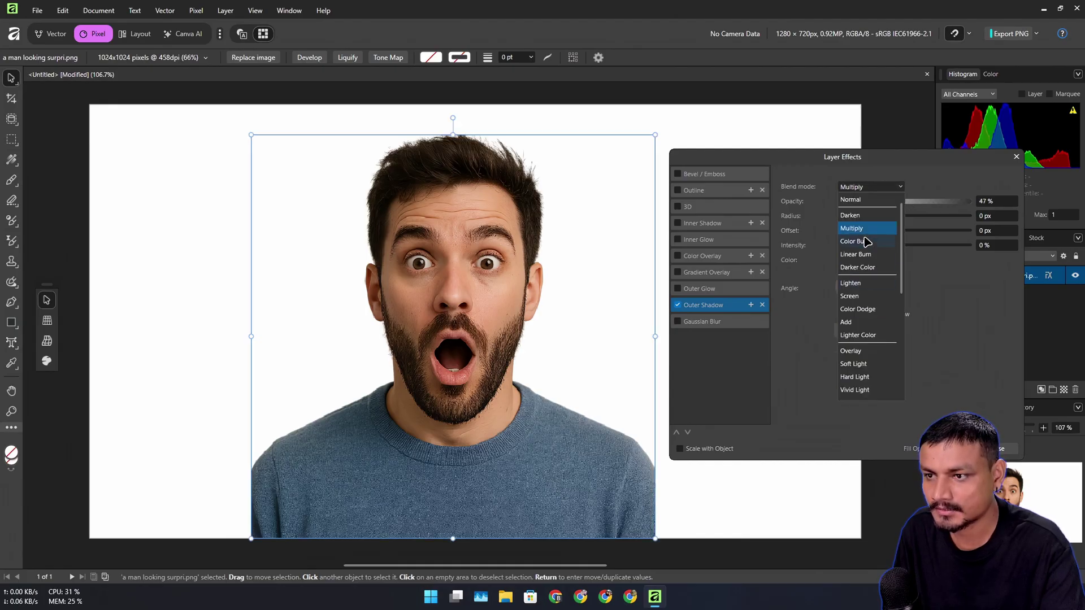
{"action": "left_click", "coordinate": [853, 201]}
{"action": "left_click_drag", "start_coordinate": [891, 206], "coordinate": [948, 205]}
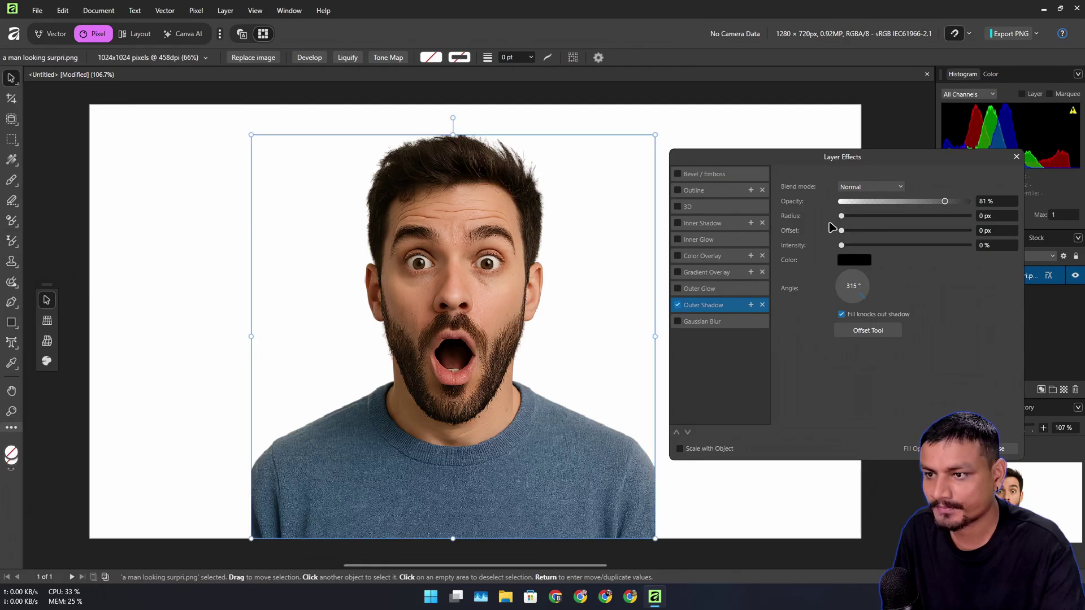
{"action": "left_click_drag", "start_coordinate": [842, 218], "coordinate": [908, 218]}
{"action": "left_click_drag", "start_coordinate": [842, 230], "coordinate": [886, 230]}
{"action": "left_click_drag", "start_coordinate": [842, 245], "coordinate": [904, 246]}
Add a red Outer Glow with Normal blend and a 16.2 px radius.
{"action": "left_click", "coordinate": [679, 289]}
{"action": "left_click", "coordinate": [881, 187]}
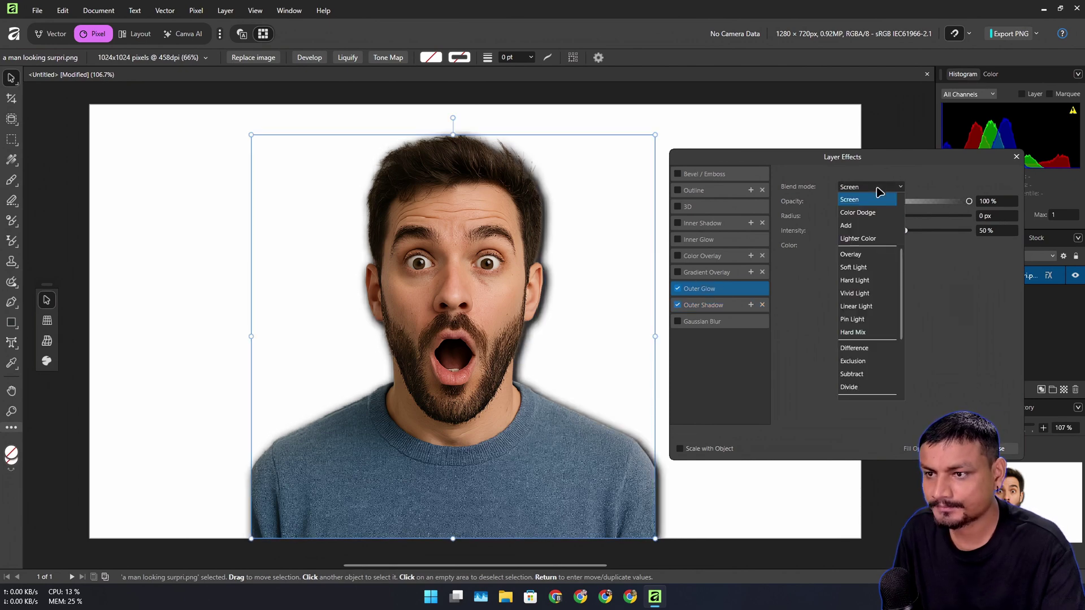
{"action": "left_click", "coordinate": [866, 201]}
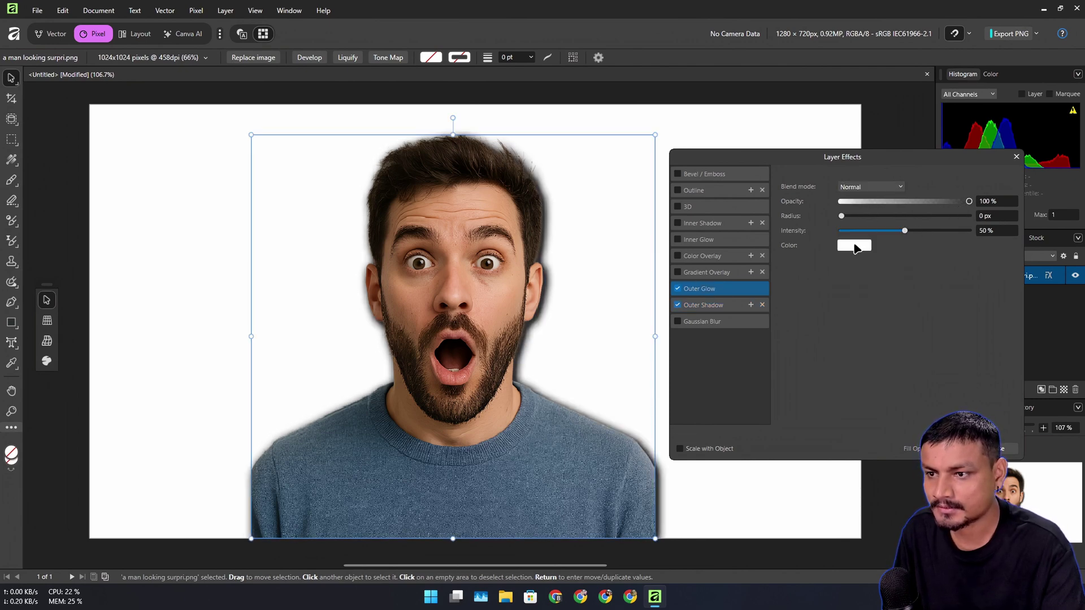
{"action": "left_click", "coordinate": [855, 247]}
{"action": "left_click_drag", "start_coordinate": [812, 341], "coordinate": [775, 339]}
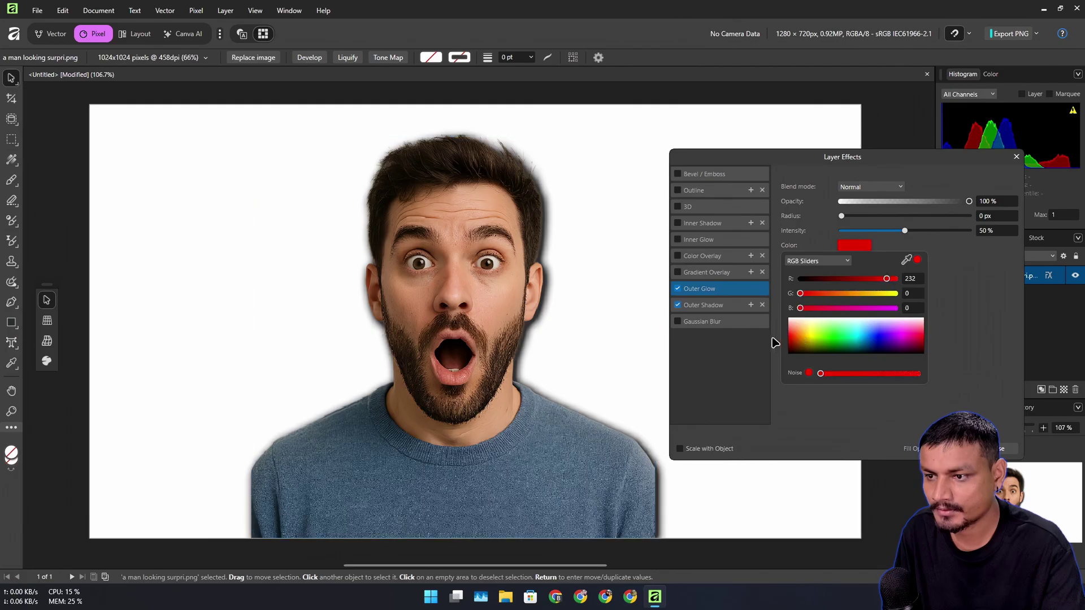
{"action": "left_click", "coordinate": [936, 250]}
{"action": "left_click_drag", "start_coordinate": [842, 215], "coordinate": [906, 215]}
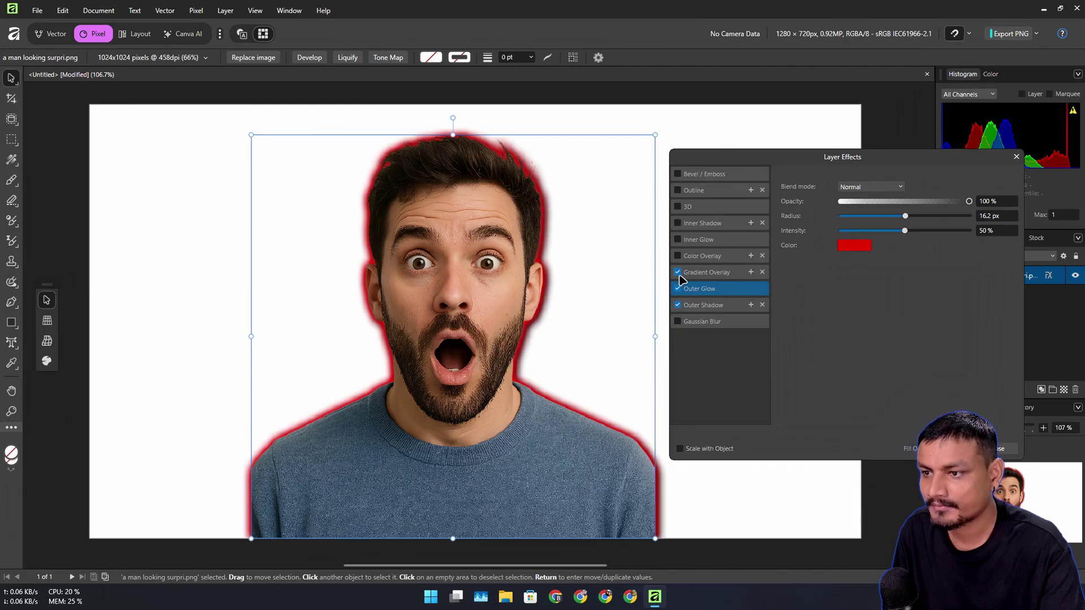
Preview gradient overlay, colour overlay and inner glow without keeping them, then close Layer Effects.
{"action": "left_click", "coordinate": [721, 273]}
{"action": "left_click", "coordinate": [680, 274]}
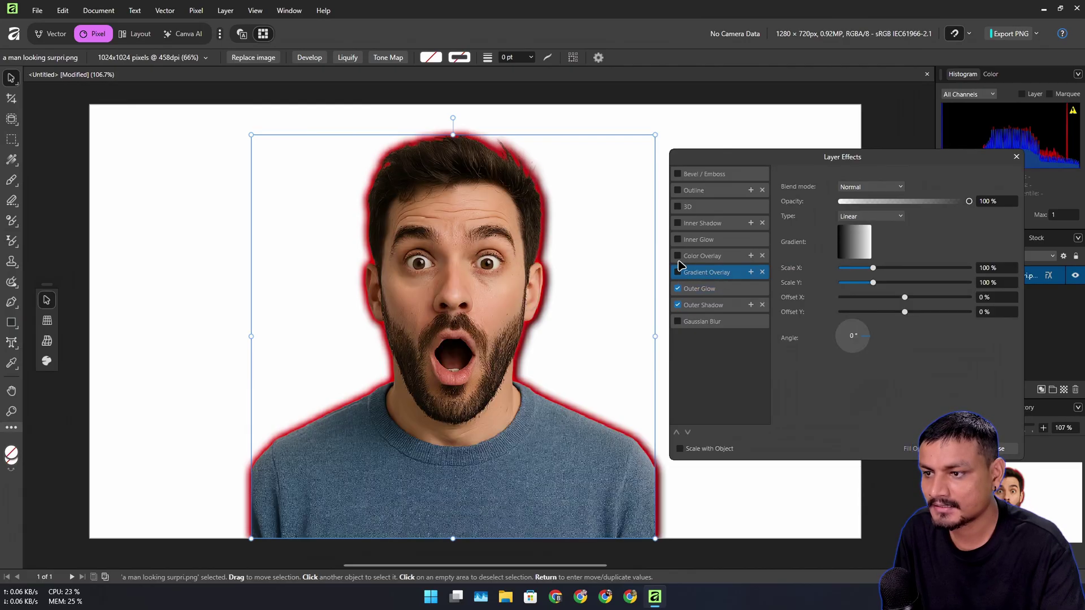
{"action": "left_click", "coordinate": [680, 256]}
{"action": "left_click", "coordinate": [683, 253]}
{"action": "left_click", "coordinate": [681, 240]}
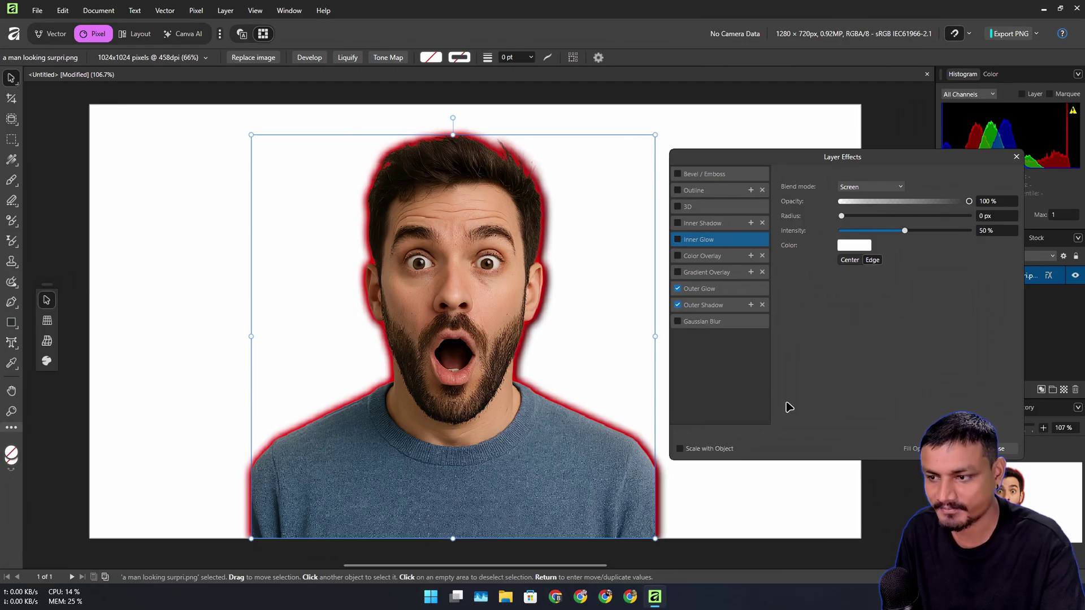
{"action": "key", "text": "Escape"}
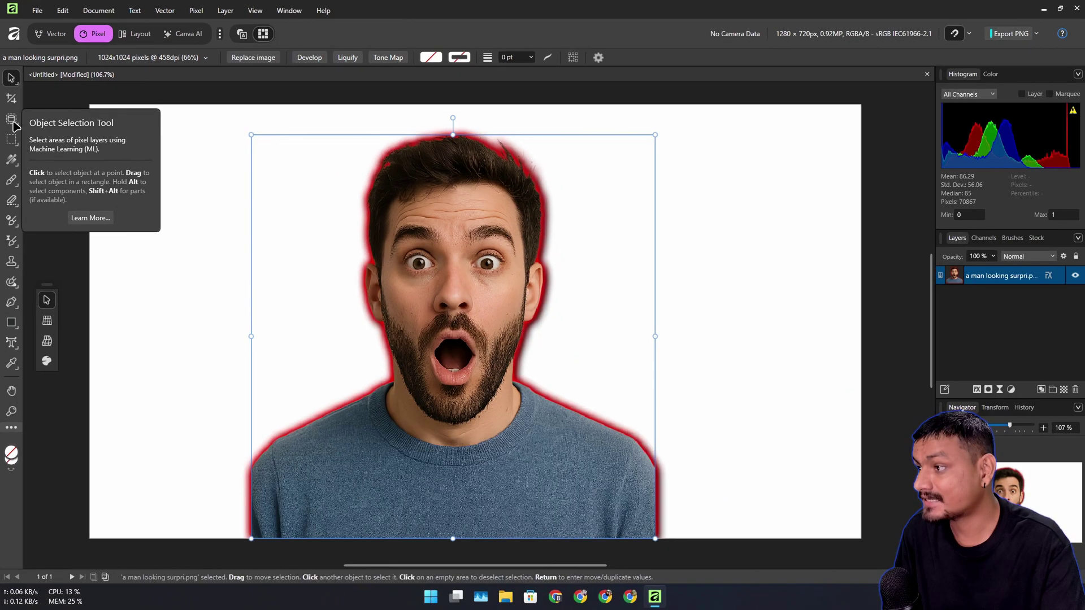
Pick the Object Selection Tool and place the kingfisher photo images_125419.jpg on the canvas.
{"action": "left_click", "coordinate": [27, 151]}
{"action": "left_click", "coordinate": [62, 116]}
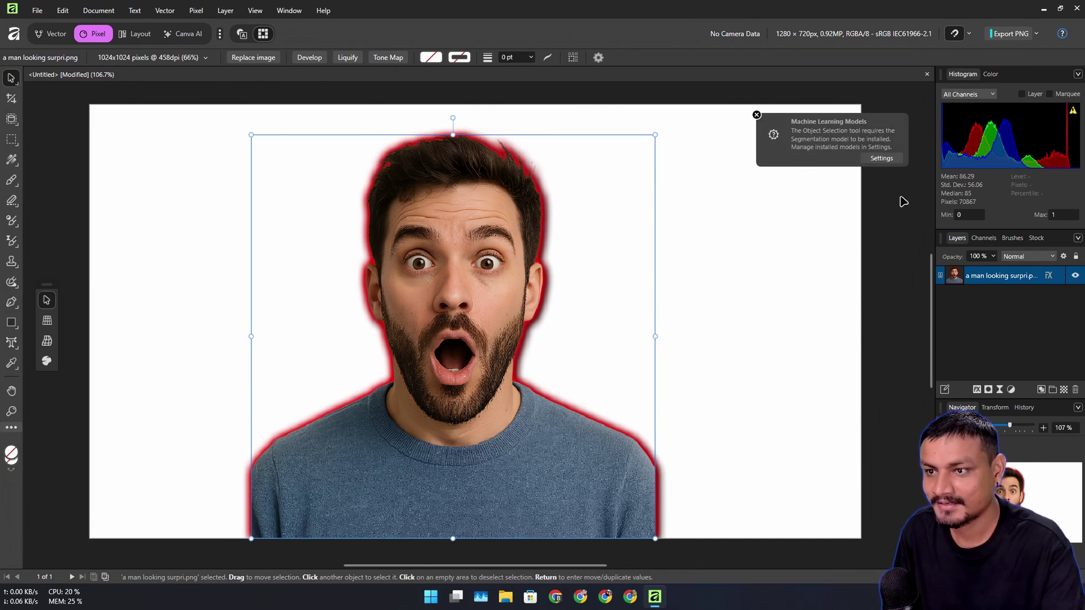
{"action": "left_click", "coordinate": [505, 597]}
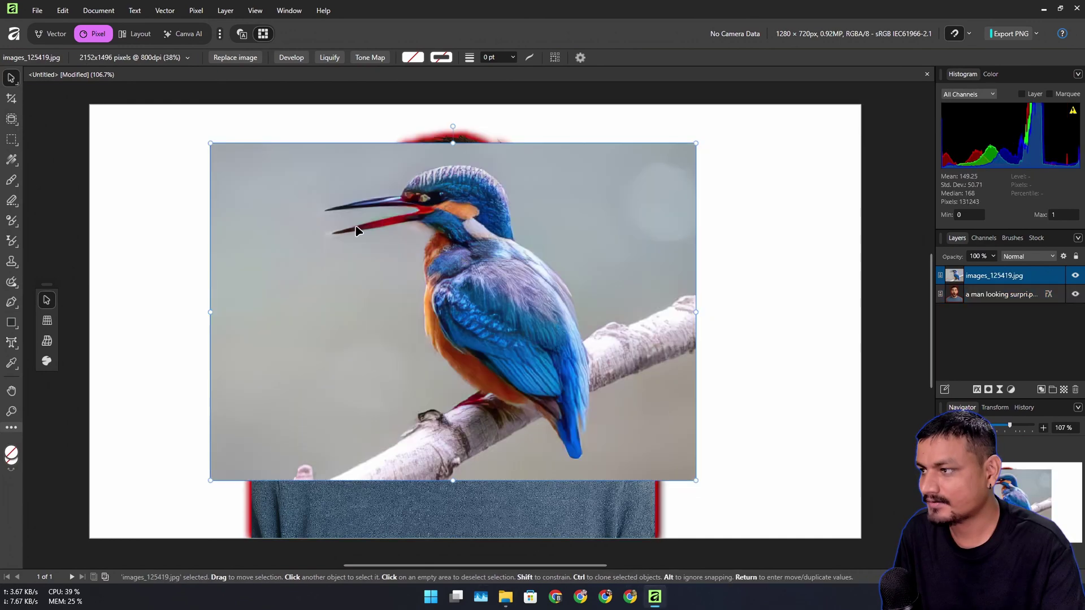
{"action": "left_click", "coordinate": [113, 175]}
{"action": "left_click", "coordinate": [12, 120]}
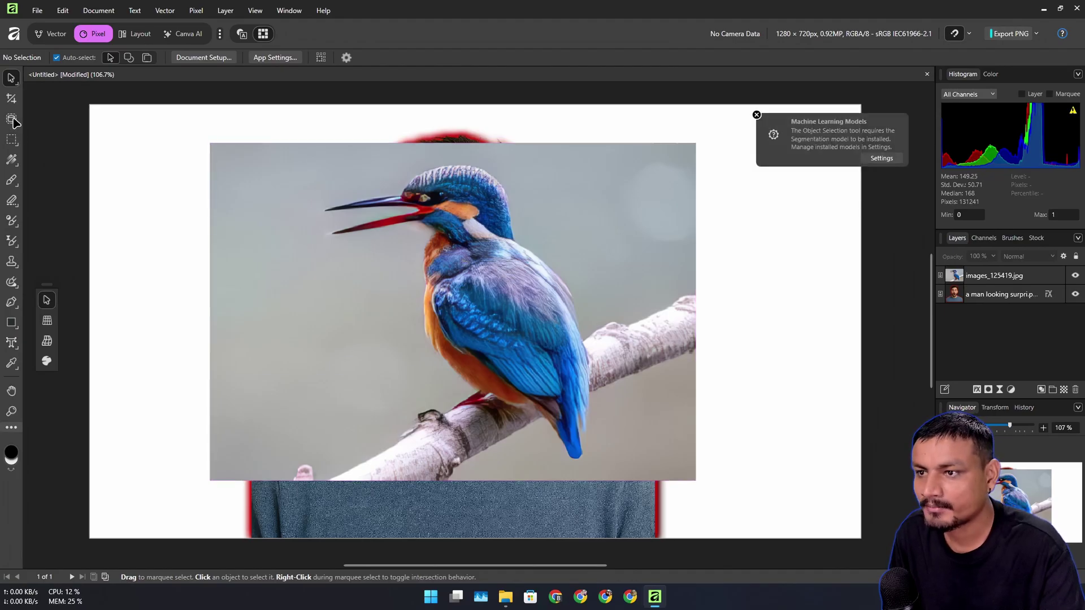
Install the Segmentation machine learning model and dismiss the Depth Estimation upgrade offer.
{"action": "left_click", "coordinate": [884, 161]}
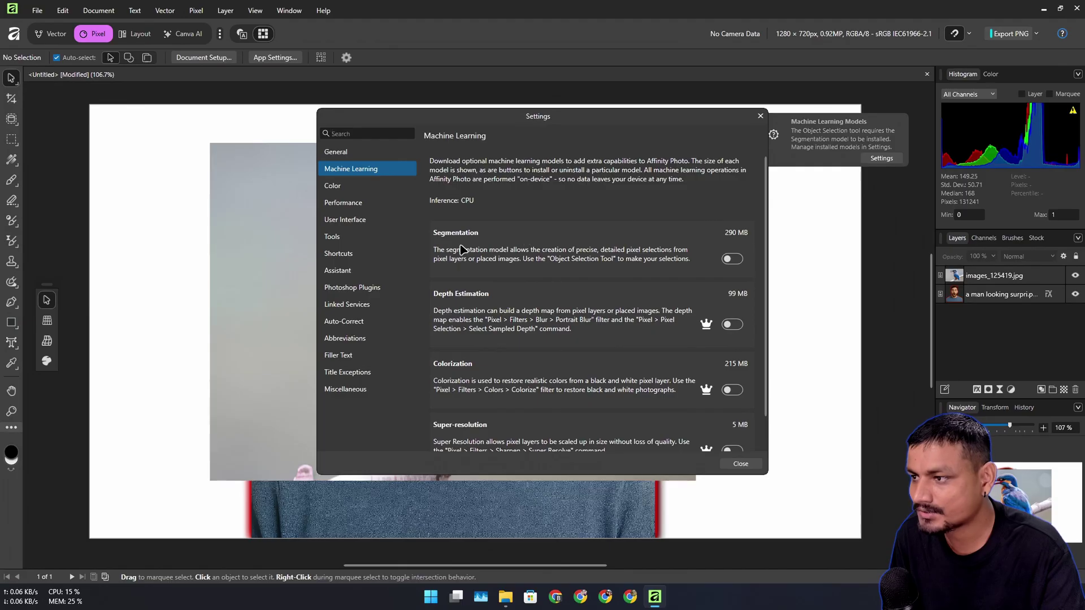
{"action": "left_click", "coordinate": [732, 259]}
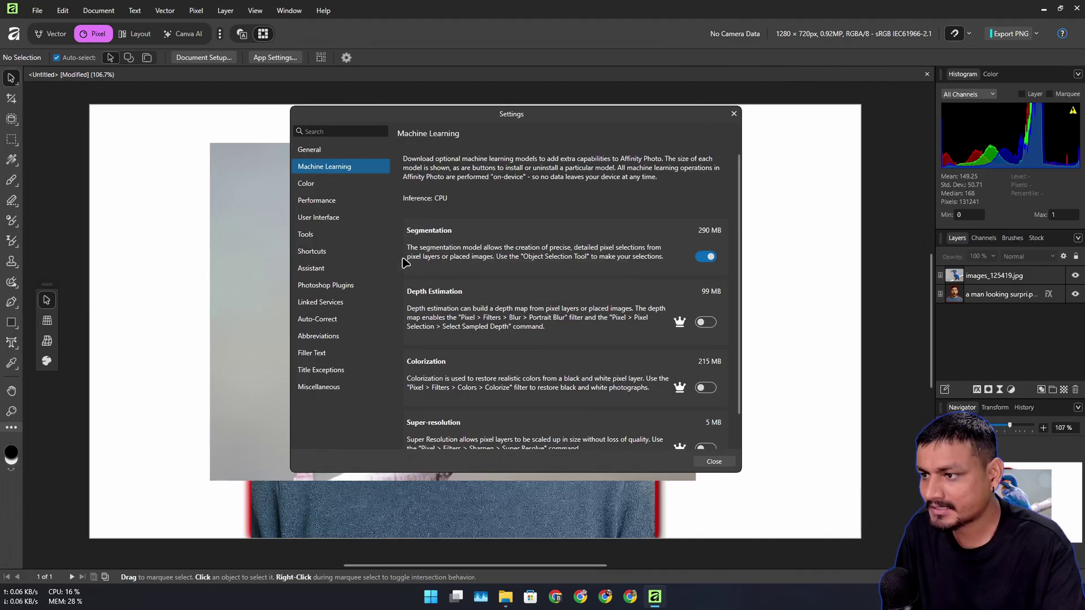
{"action": "scroll", "coordinate": [588, 279], "scroll_direction": "down", "scroll_amount": 1}
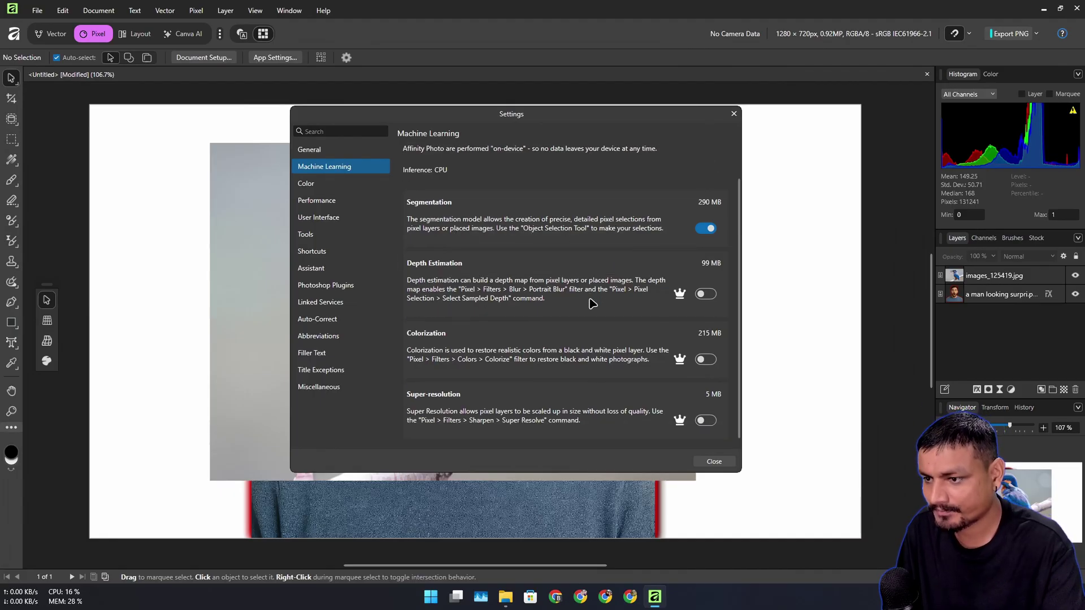
{"action": "scroll", "coordinate": [565, 333], "scroll_direction": "up", "scroll_amount": 1}
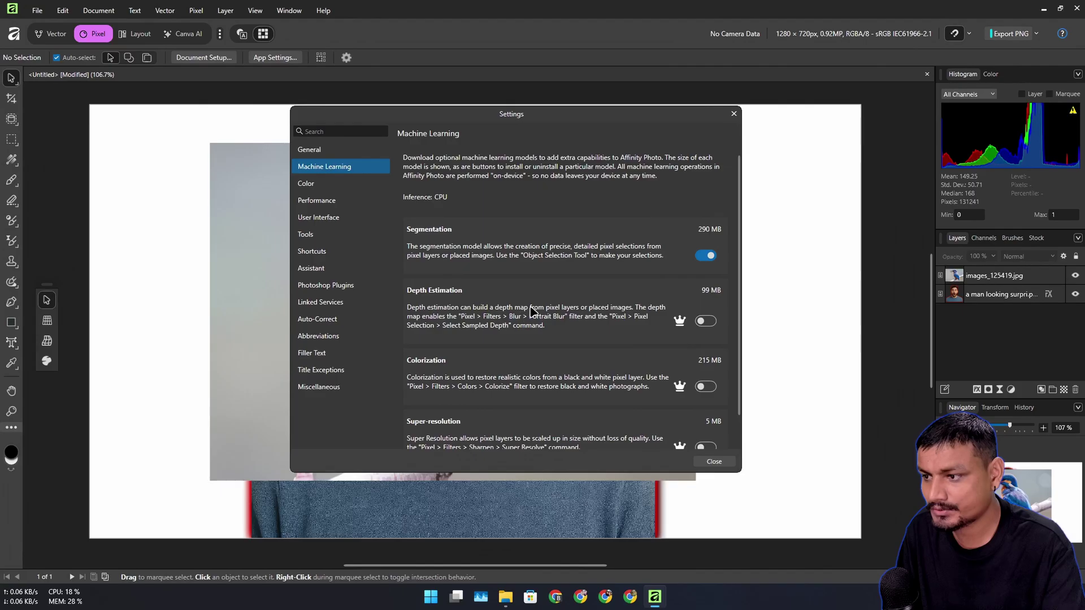
{"action": "scroll", "coordinate": [444, 494], "scroll_direction": "down", "scroll_amount": 1}
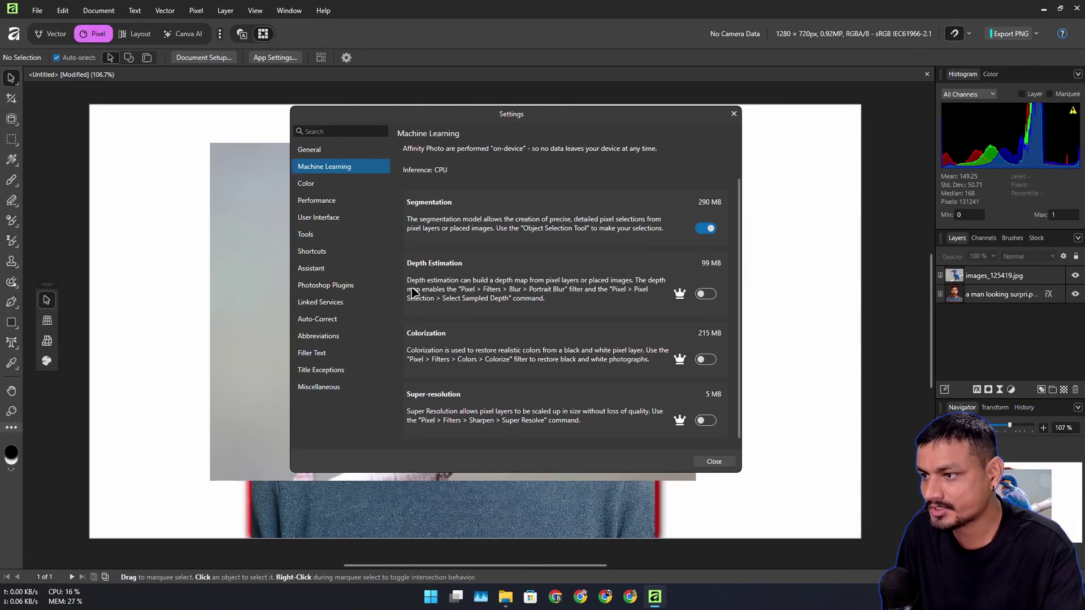
{"action": "scroll", "coordinate": [615, 323], "scroll_direction": "up", "scroll_amount": 1}
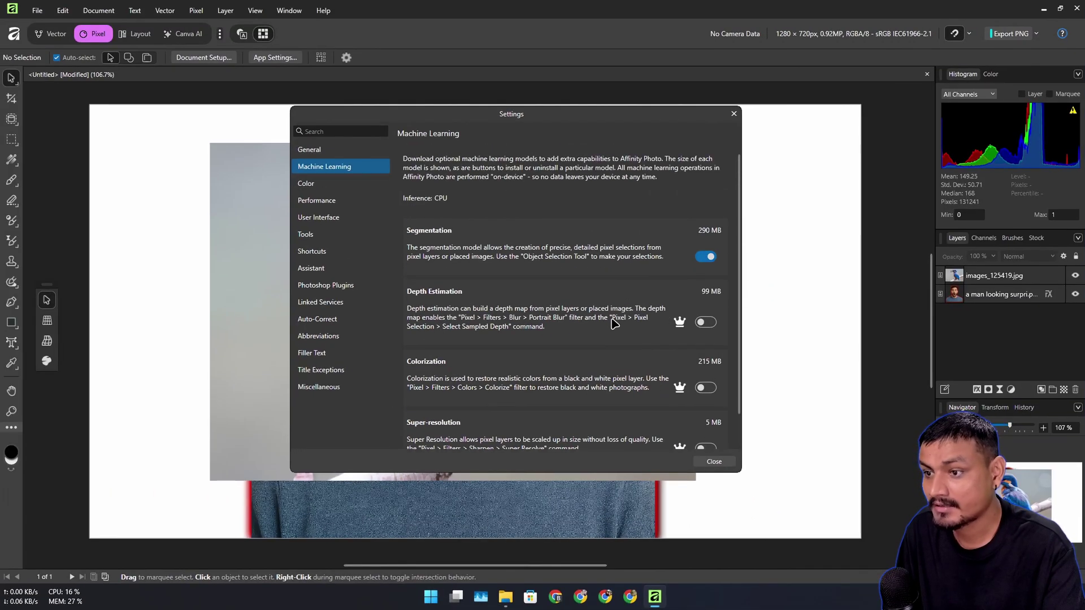
{"action": "scroll", "coordinate": [633, 308], "scroll_direction": "down", "scroll_amount": 1}
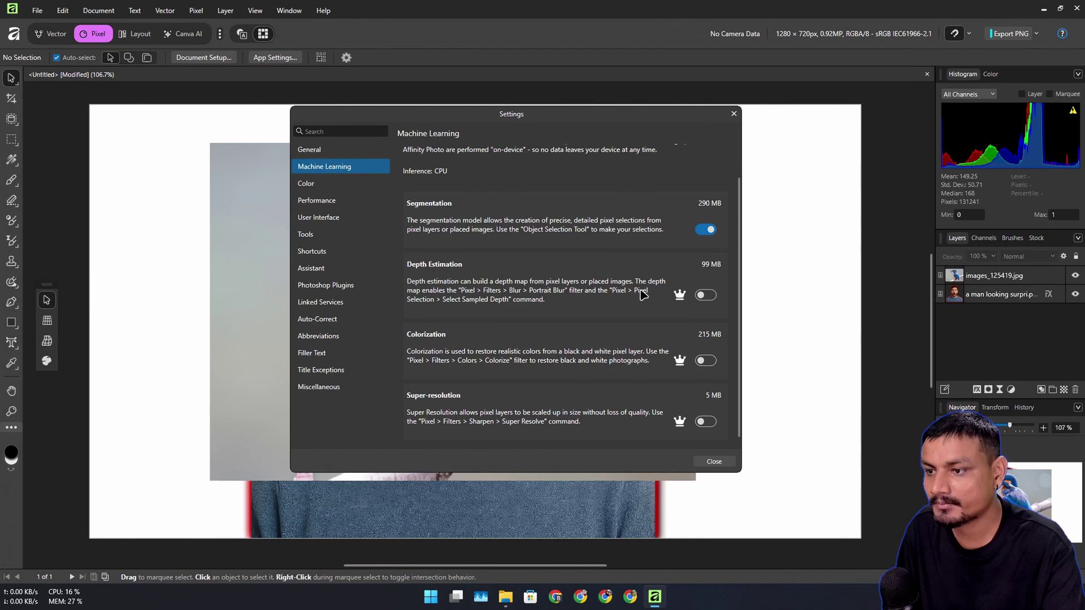
{"action": "left_click", "coordinate": [708, 298]}
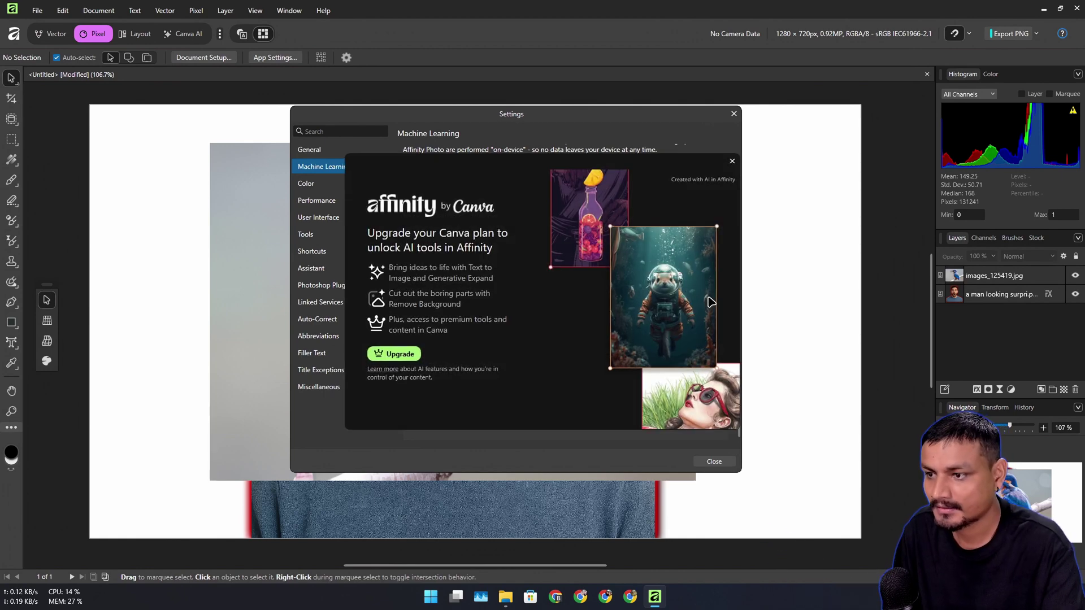
{"action": "left_click", "coordinate": [733, 161]}
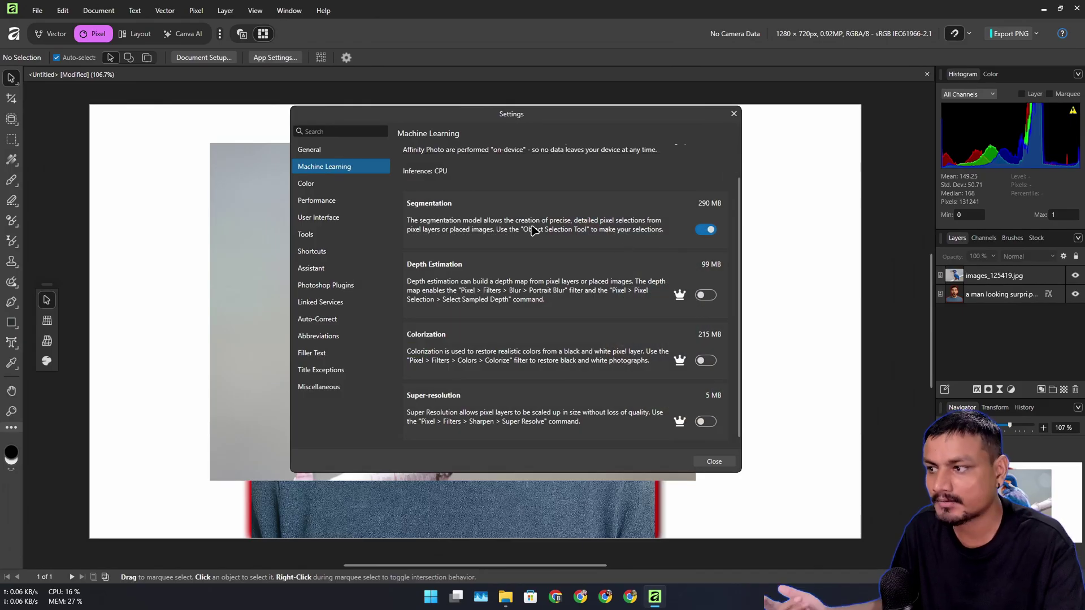
{"action": "left_click", "coordinate": [339, 187]}
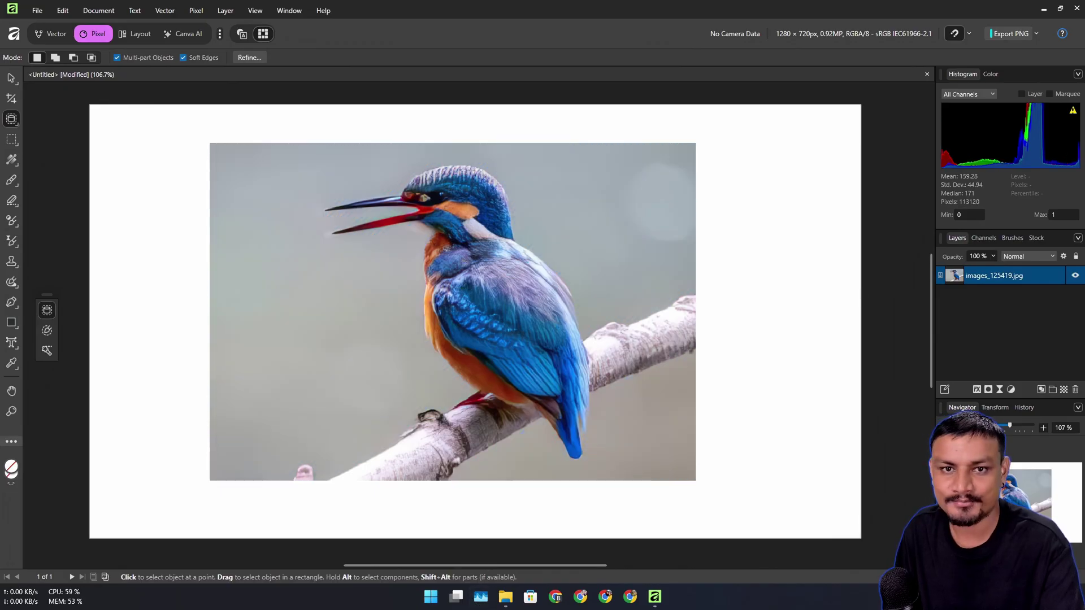
Check memory use in Task Manager, then hide it to reveal the kingfisher.
{"action": "key", "text": "ctrl+shift+Escape"}
{"action": "left_click_drag", "start_coordinate": [537, 140], "coordinate": [618, 113]}
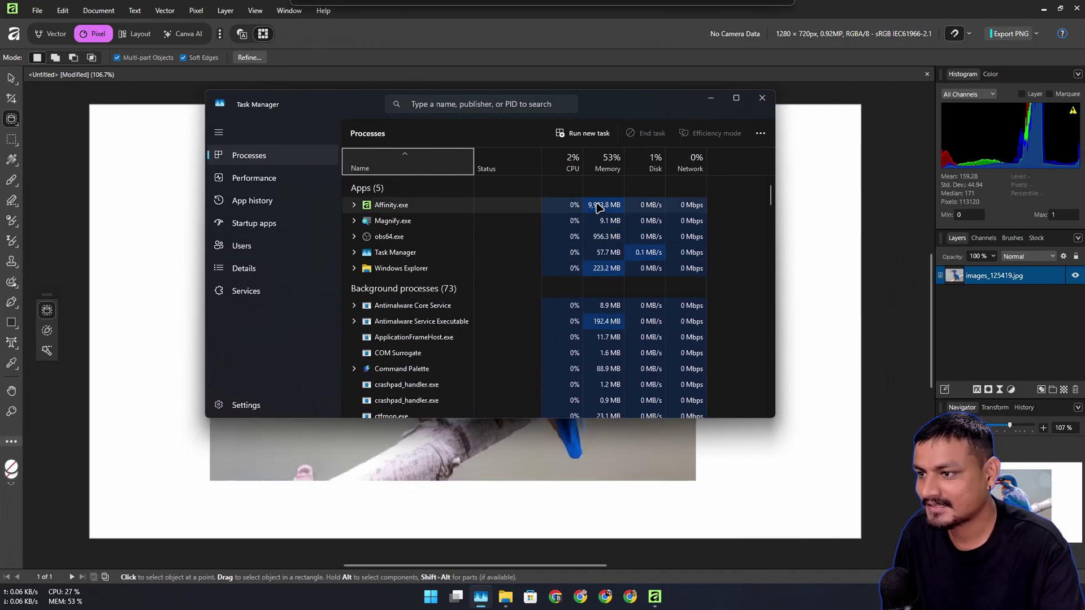
{"action": "left_click", "coordinate": [710, 100]}
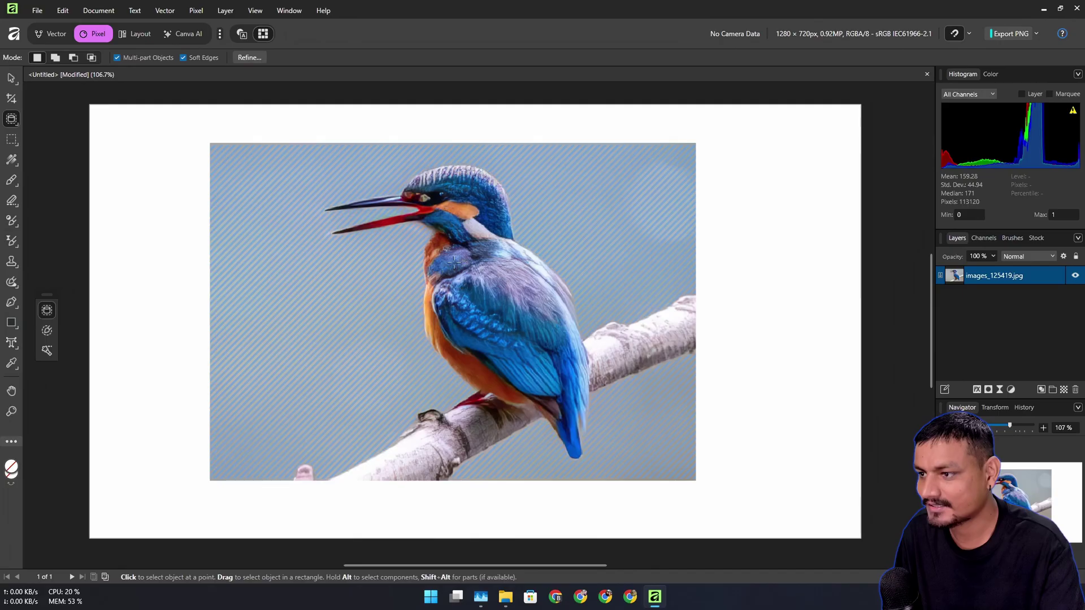
Cut the kingfisher onto a new layer above the original photo and inspect both layers.
{"action": "left_click", "coordinate": [488, 298]}
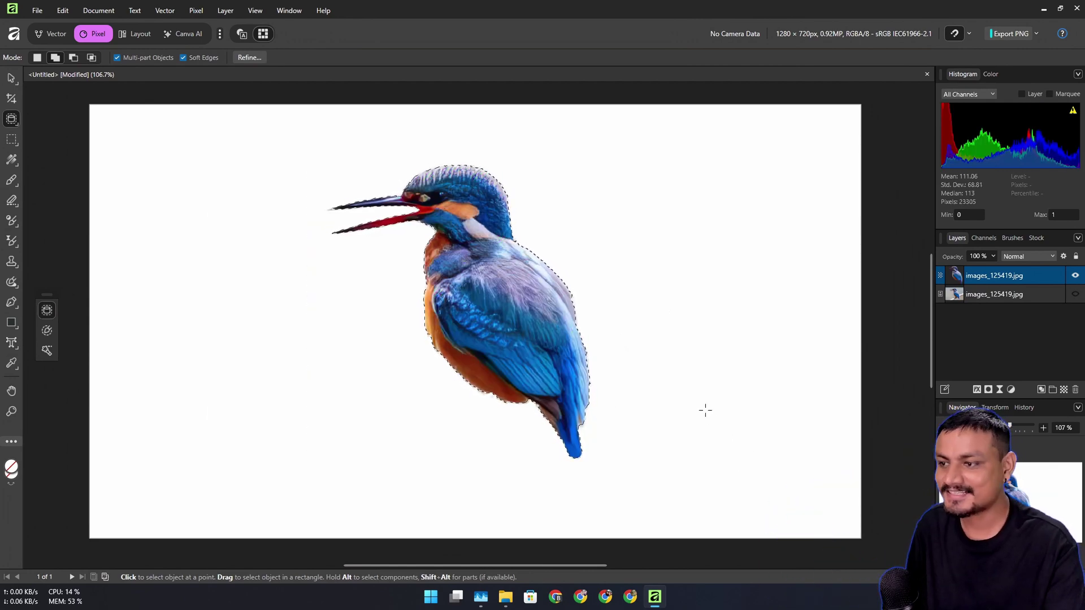
{"action": "key", "text": "ctrl+d"}
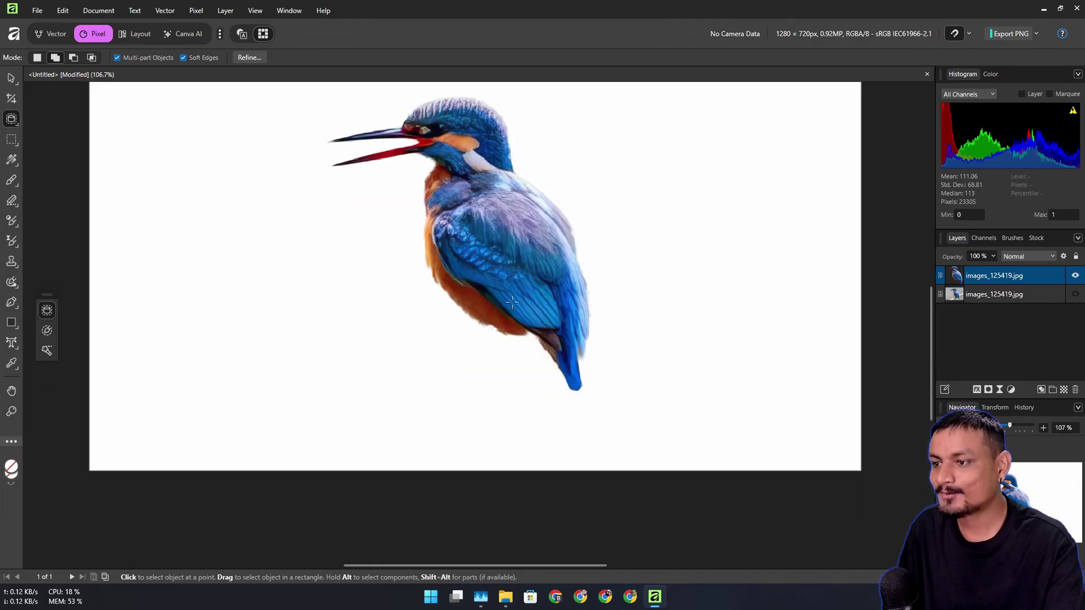
{"action": "key", "text": "w"}
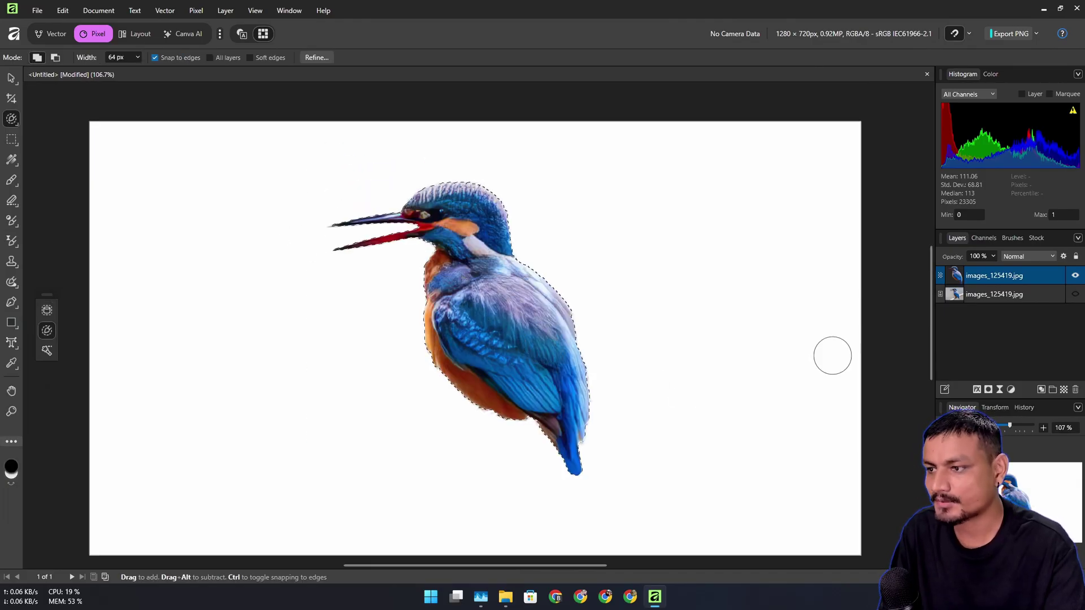
{"action": "key", "text": "ctrl+z"}
{"action": "left_click", "coordinate": [1016, 295]}
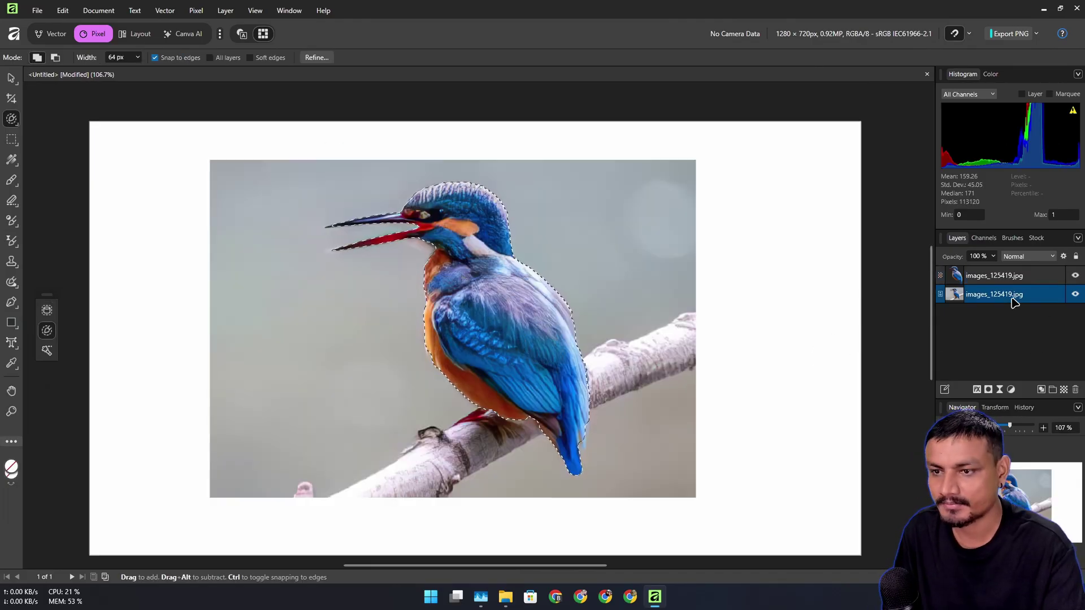
{"action": "left_click", "coordinate": [1051, 277]}
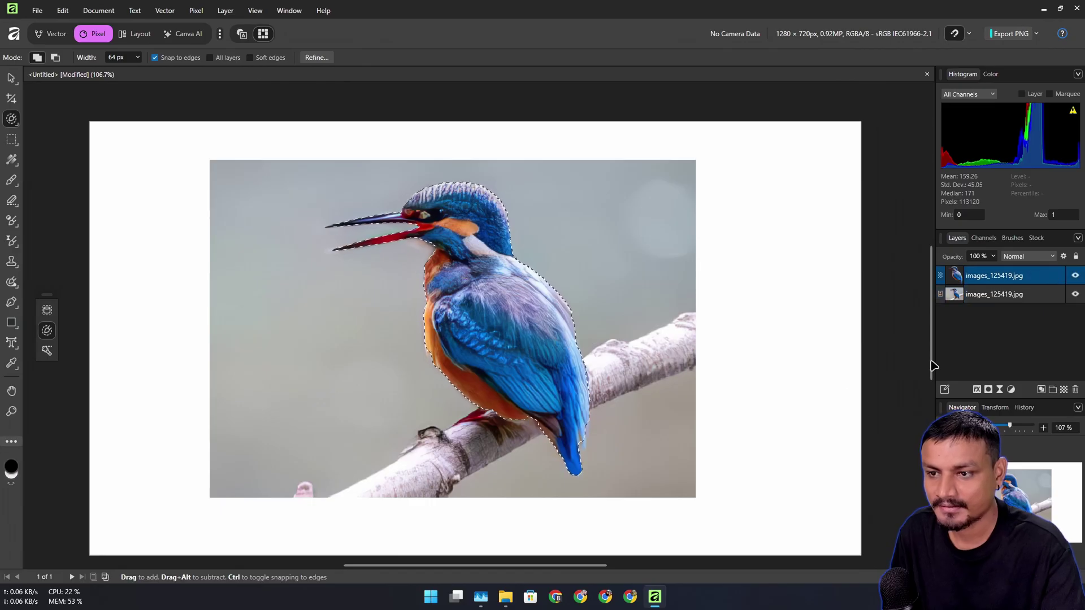
Choose the blue bird picture images (1)_133529.jpg and delete the kingfisher photo layer in Affinity.
{"action": "left_click", "coordinate": [481, 597]}
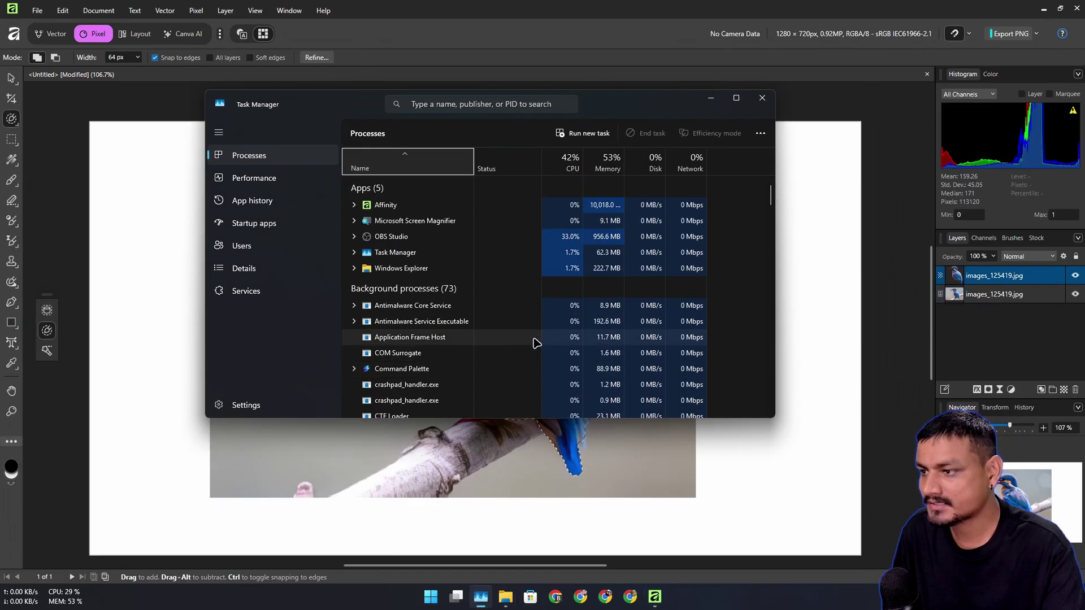
{"action": "mouse_move", "coordinate": [506, 597]}
{"action": "left_click", "coordinate": [509, 519]}
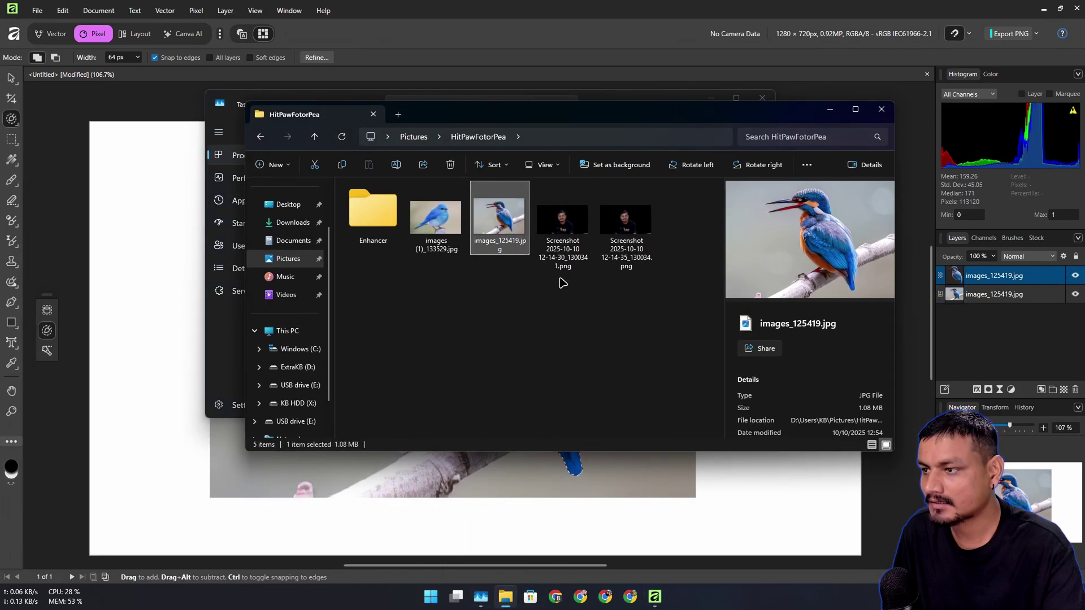
{"action": "left_click", "coordinate": [443, 249]}
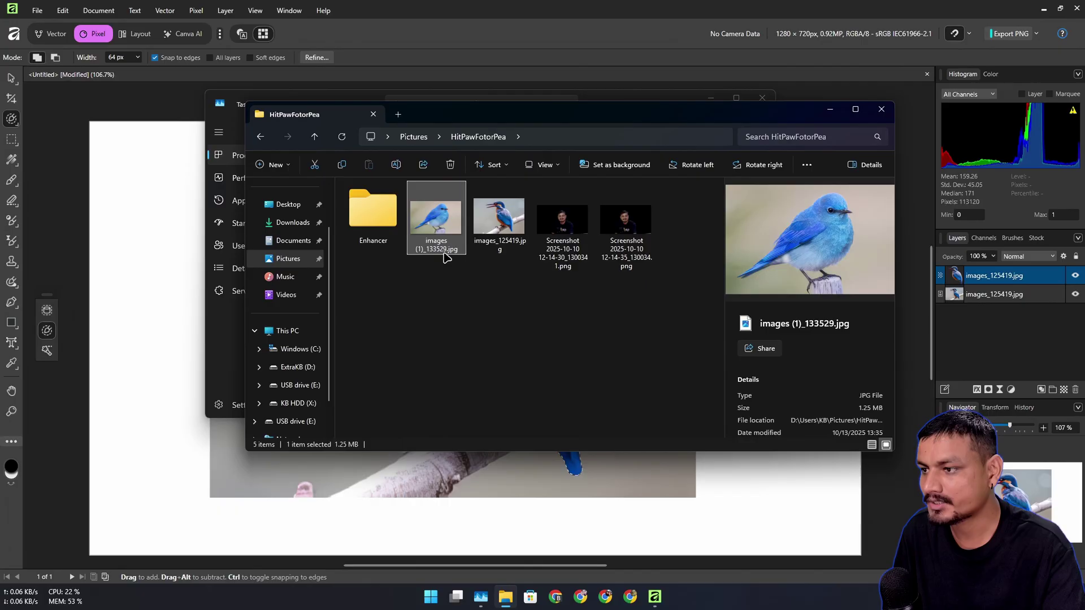
{"action": "left_click", "coordinate": [1009, 293]}
{"action": "key", "text": "Delete"}
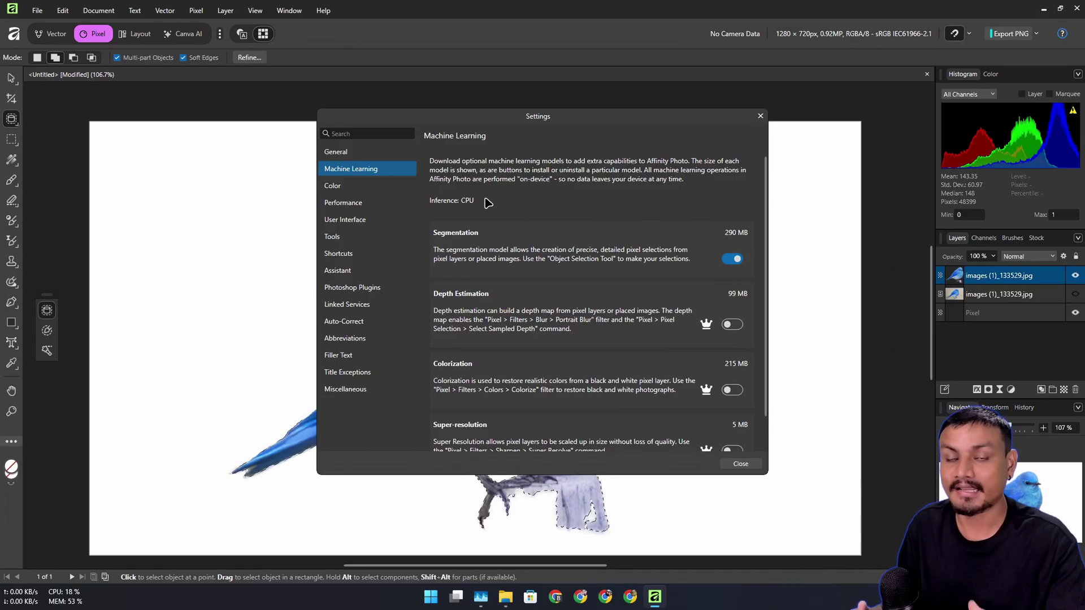
Close the Machine Learning settings and auto-select the blue bird with the Object Selection Tool.
{"action": "left_click_drag", "start_coordinate": [537, 116], "coordinate": [549, 139]}
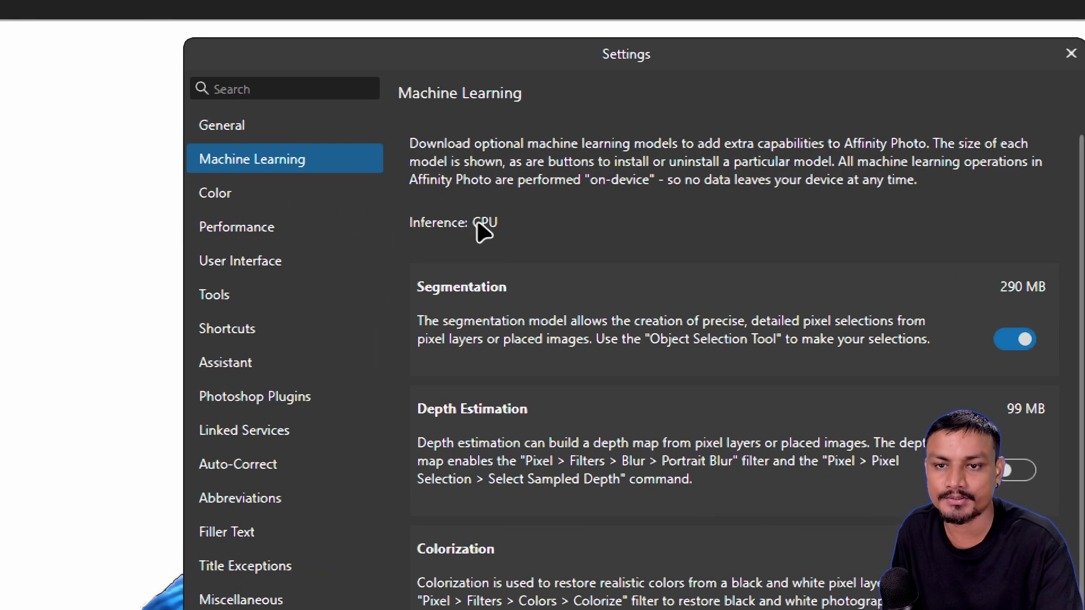
{"action": "key", "text": "Escape"}
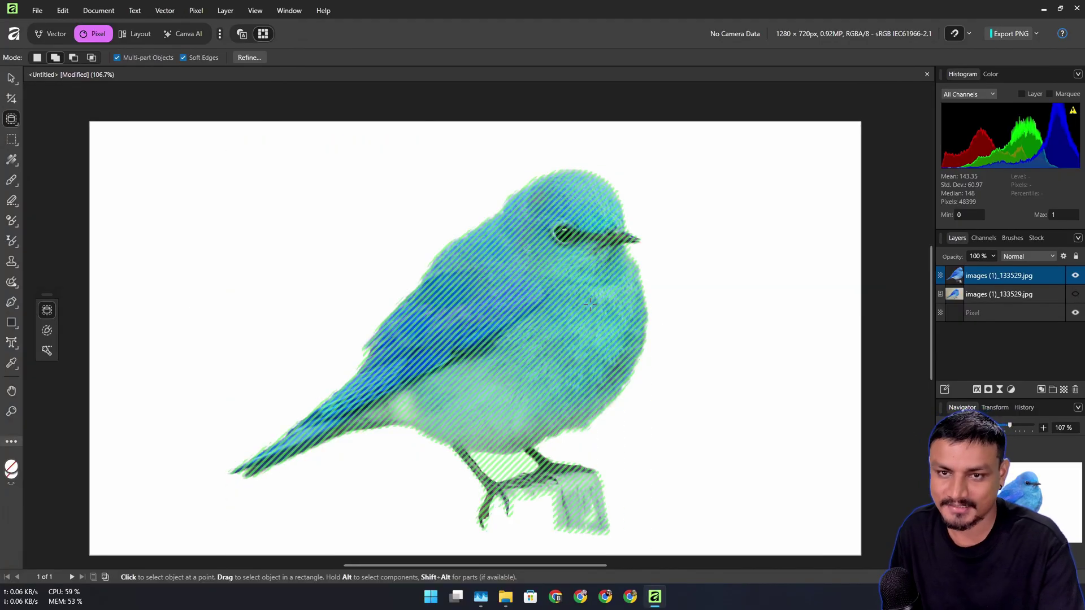
{"action": "left_click", "coordinate": [537, 321]}
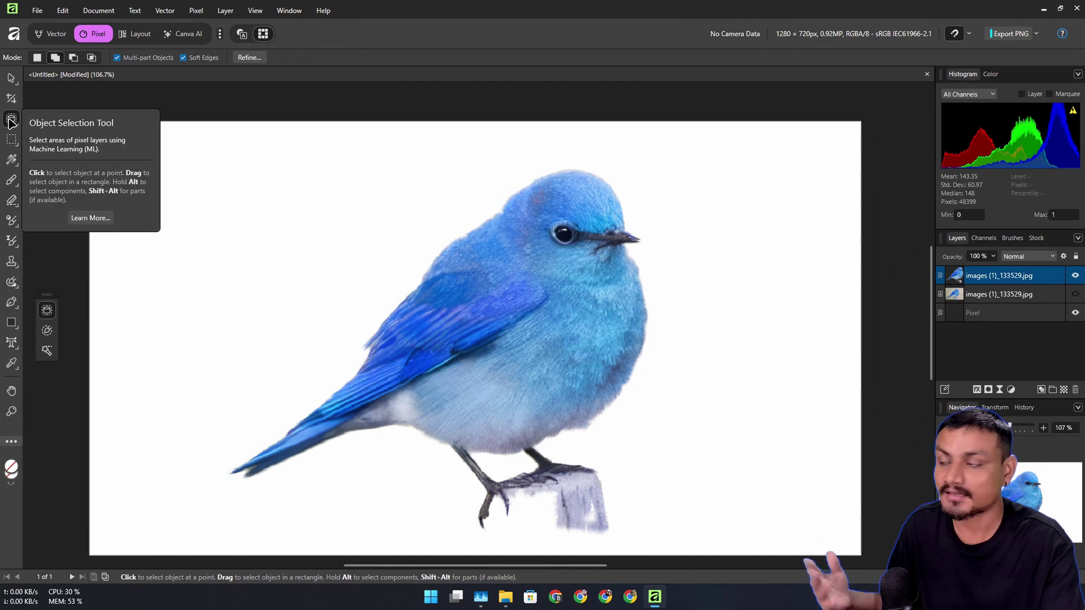
{"action": "key", "text": "w"}
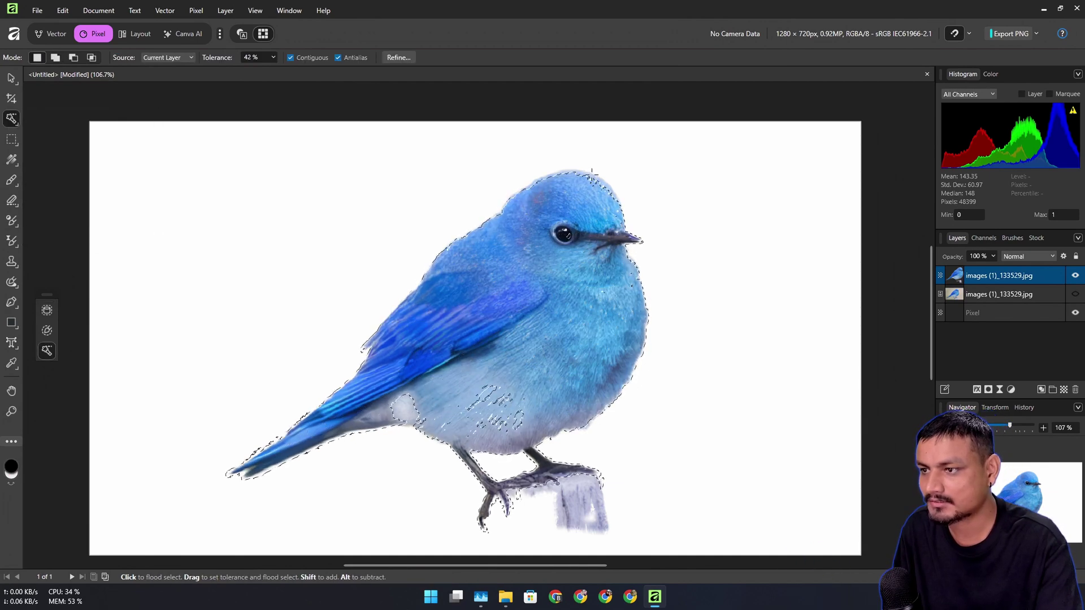
Flood-select the white background at 8% tolerance and browse the selection and fill tool variants.
{"action": "left_click_drag", "start_coordinate": [283, 201], "coordinate": [303, 228]}
{"action": "right_click", "coordinate": [12, 141]}
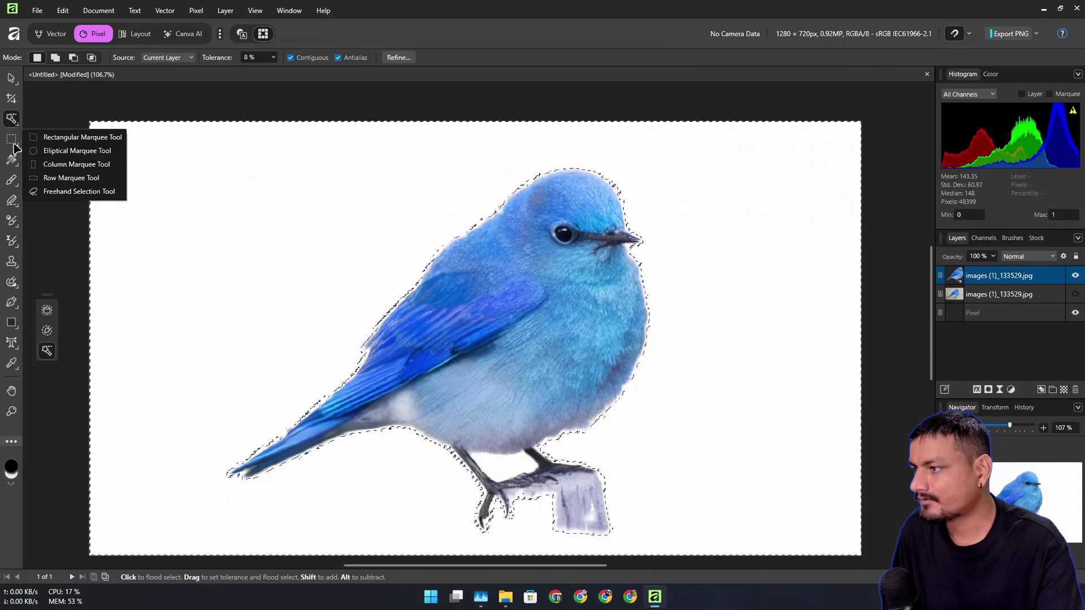
{"action": "left_click", "coordinate": [12, 160]}
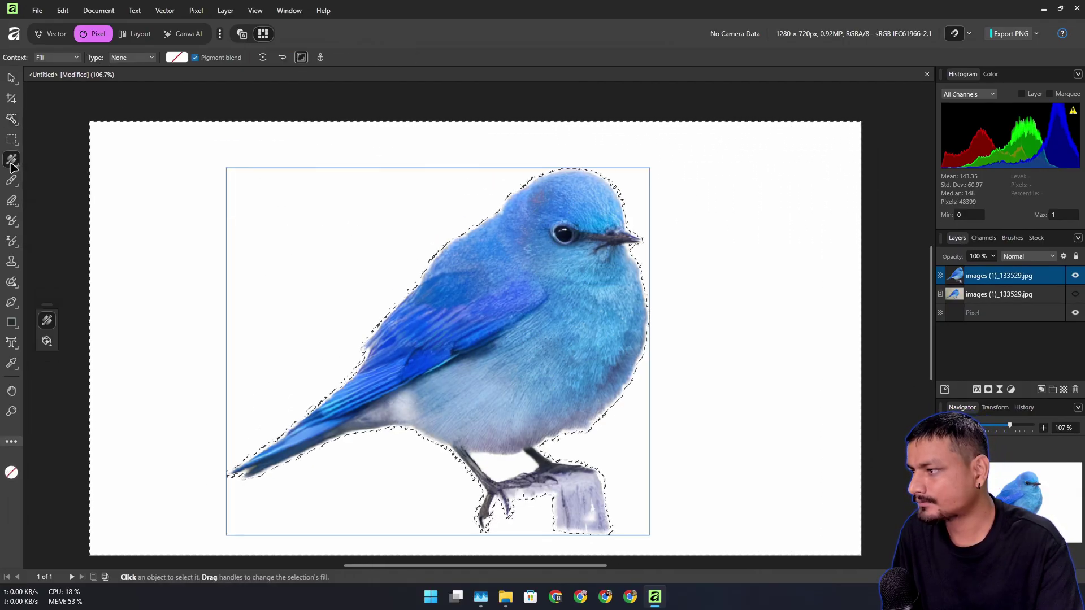
{"action": "right_click", "coordinate": [12, 164]}
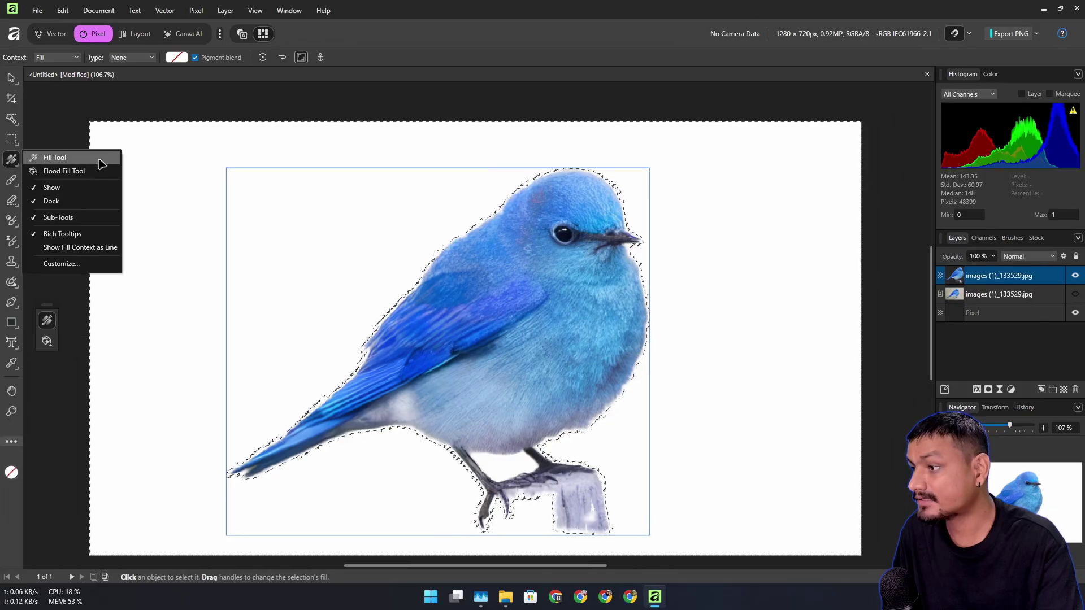
{"action": "key", "text": "t"}
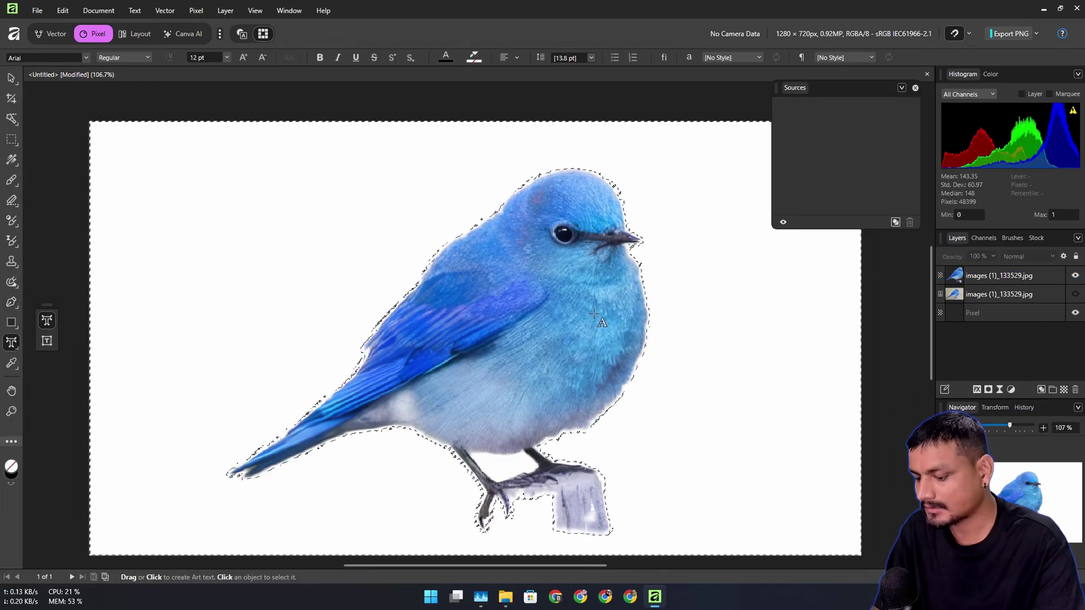
Type 'Hello' at the upper left and set it in the All the Way to the Sun font.
{"action": "left_click", "coordinate": [217, 192]}
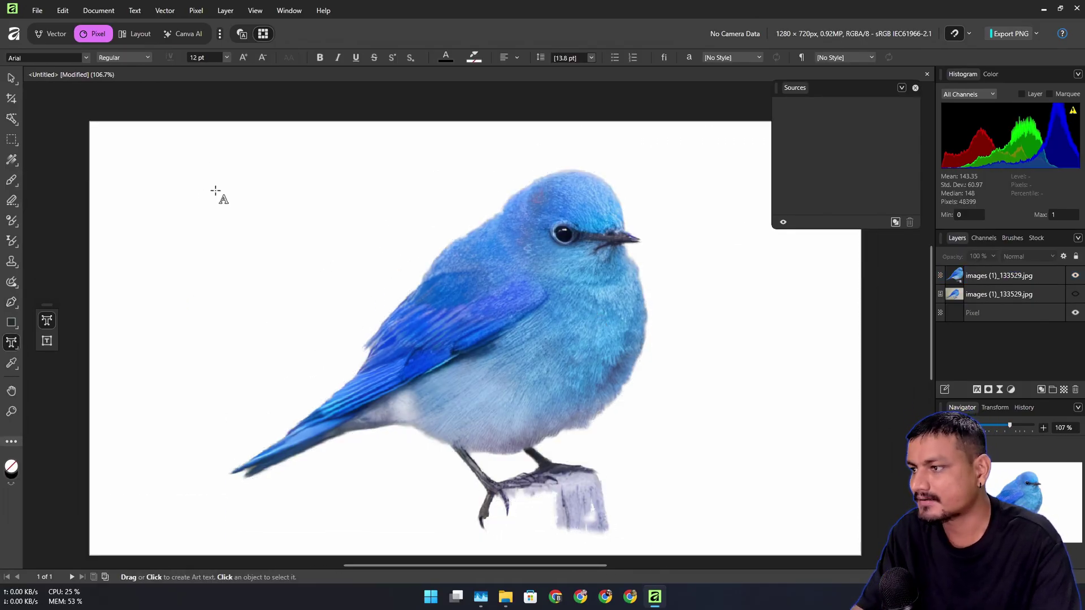
{"action": "type", "text": "Hello"}
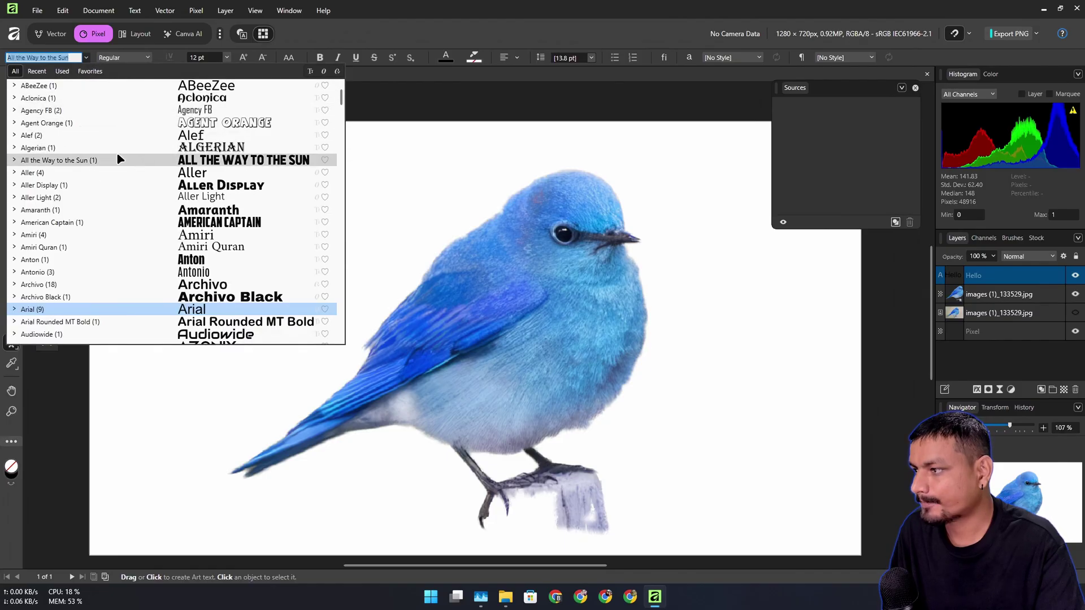
{"action": "key", "text": "Escape"}
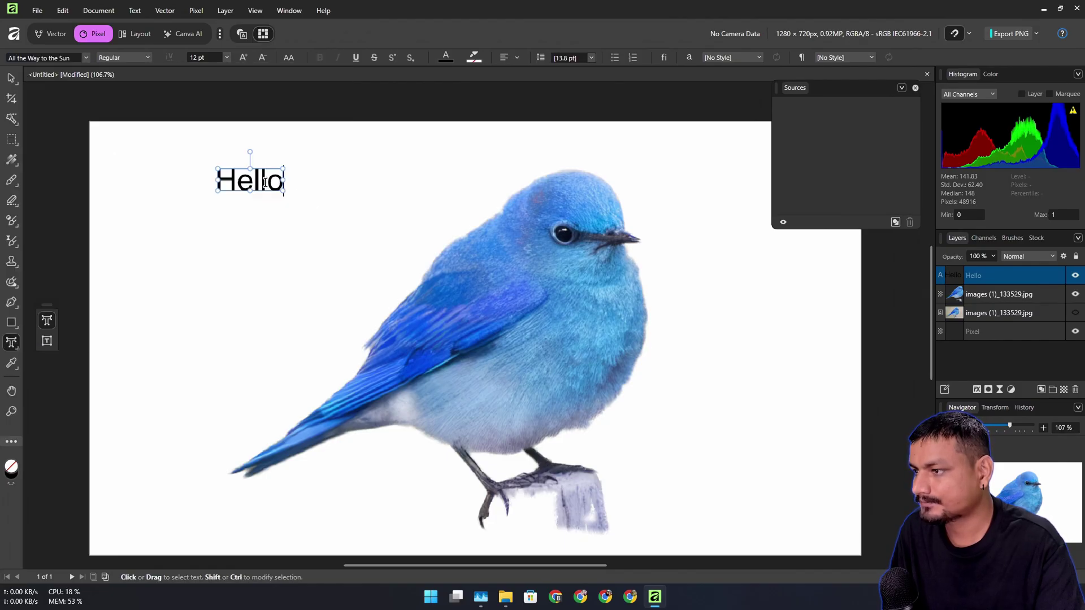
{"action": "left_click", "coordinate": [268, 182]}
{"action": "double_click", "coordinate": [268, 182]}
{"action": "left_click", "coordinate": [86, 57]}
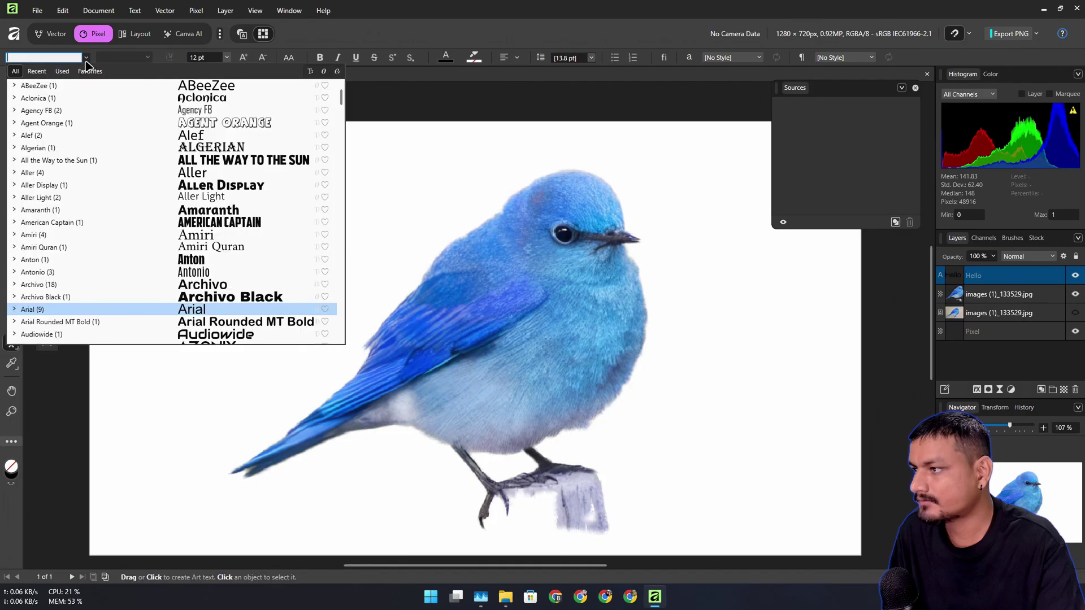
{"action": "left_click", "coordinate": [91, 160]}
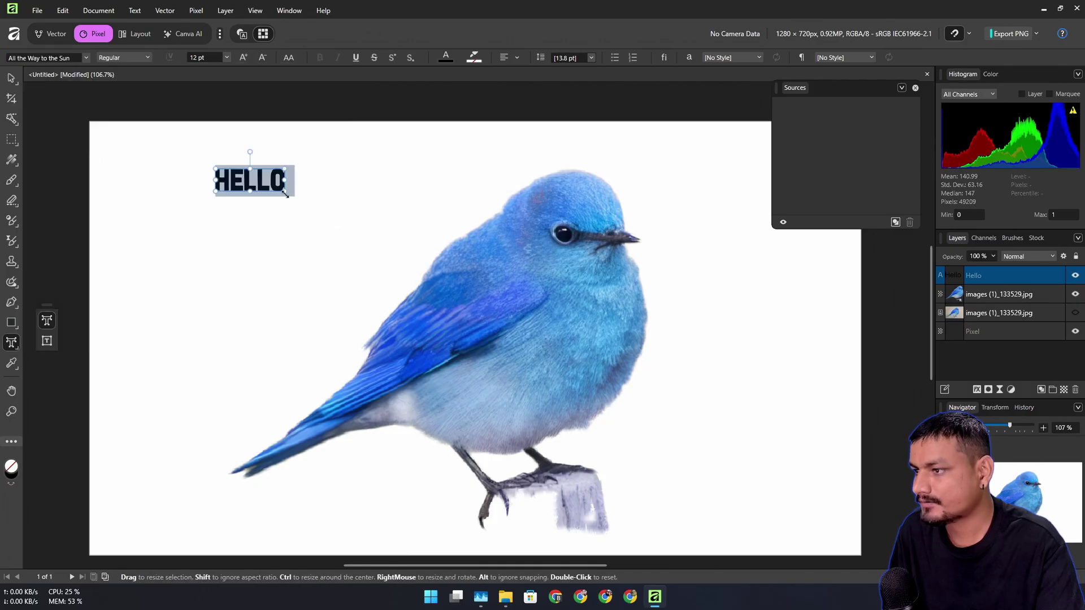
Enlarge the HELLO text to about 54.1 pt and move it toward the upper-left corner.
{"action": "left_click_drag", "start_coordinate": [294, 195], "coordinate": [526, 331]}
{"action": "key", "text": "Escape"}
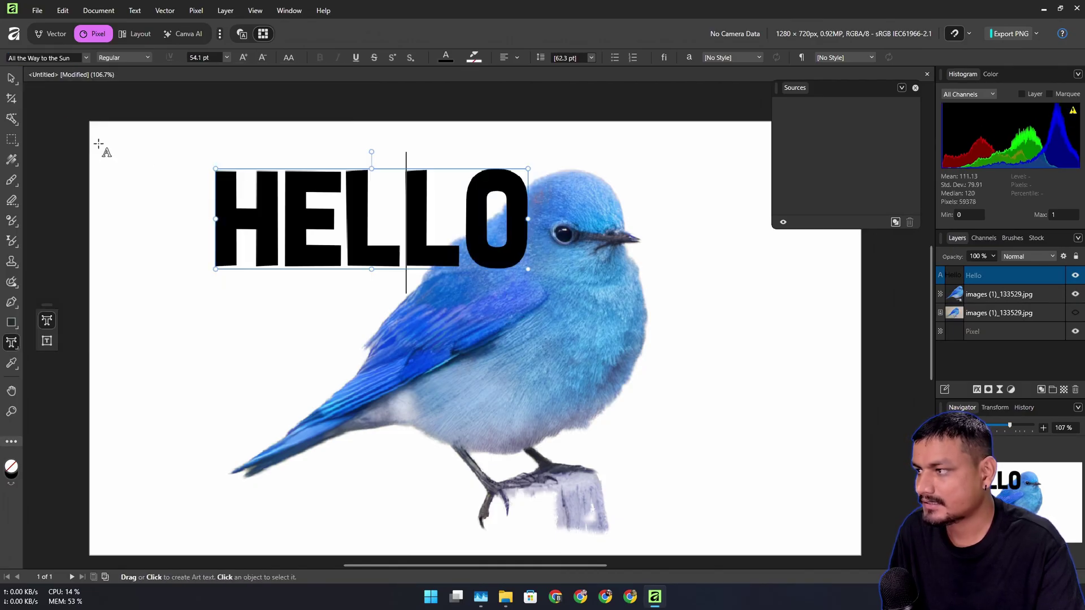
{"action": "left_click", "coordinate": [11, 78]}
{"action": "left_click_drag", "start_coordinate": [424, 218], "coordinate": [335, 193]}
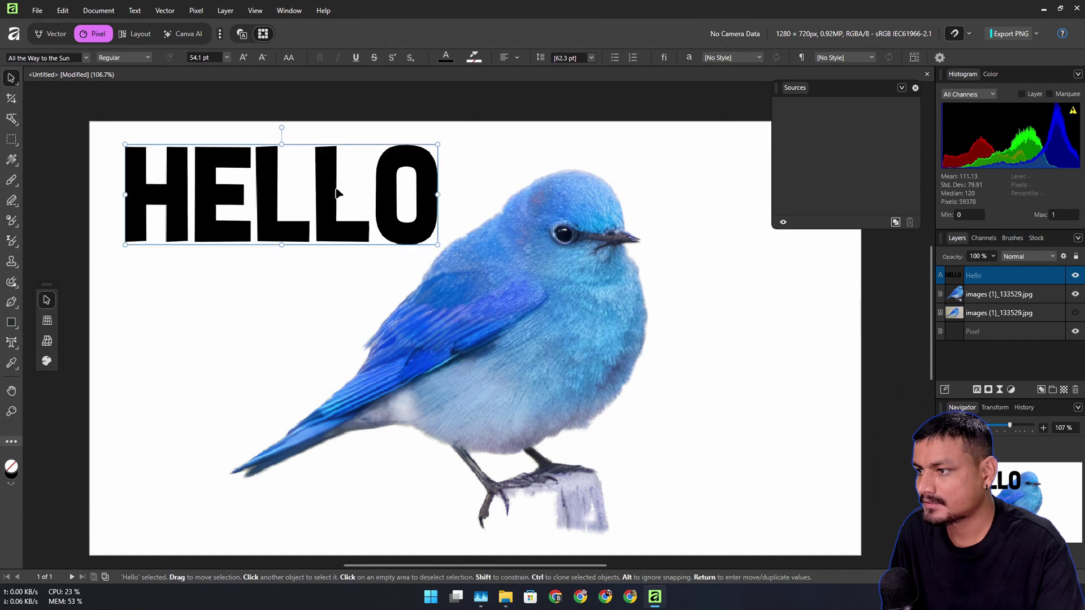
Give HELLO a Normal-mode Outer Shadow with a widened radius of about 30.1 px.
{"action": "left_click", "coordinate": [977, 390]}
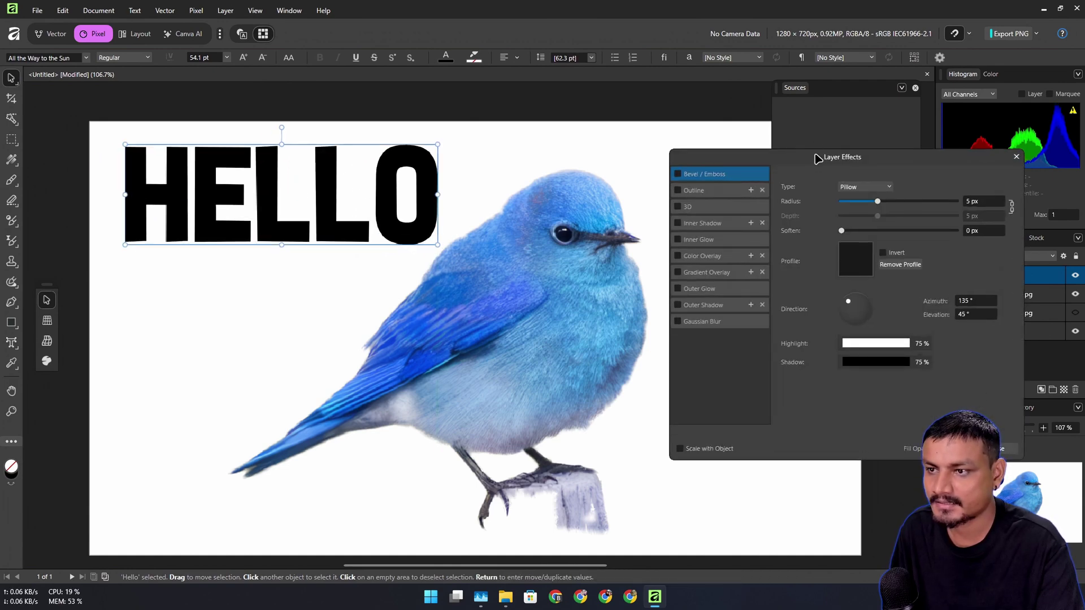
{"action": "left_click_drag", "start_coordinate": [813, 160], "coordinate": [452, 135]}
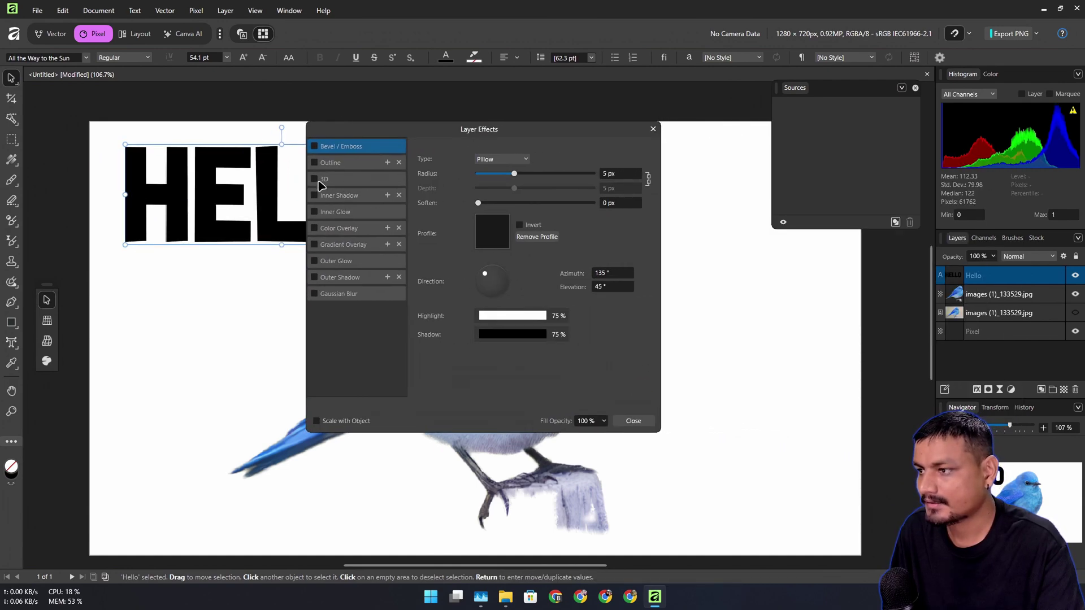
{"action": "left_click", "coordinate": [315, 278]}
{"action": "left_click", "coordinate": [537, 160]}
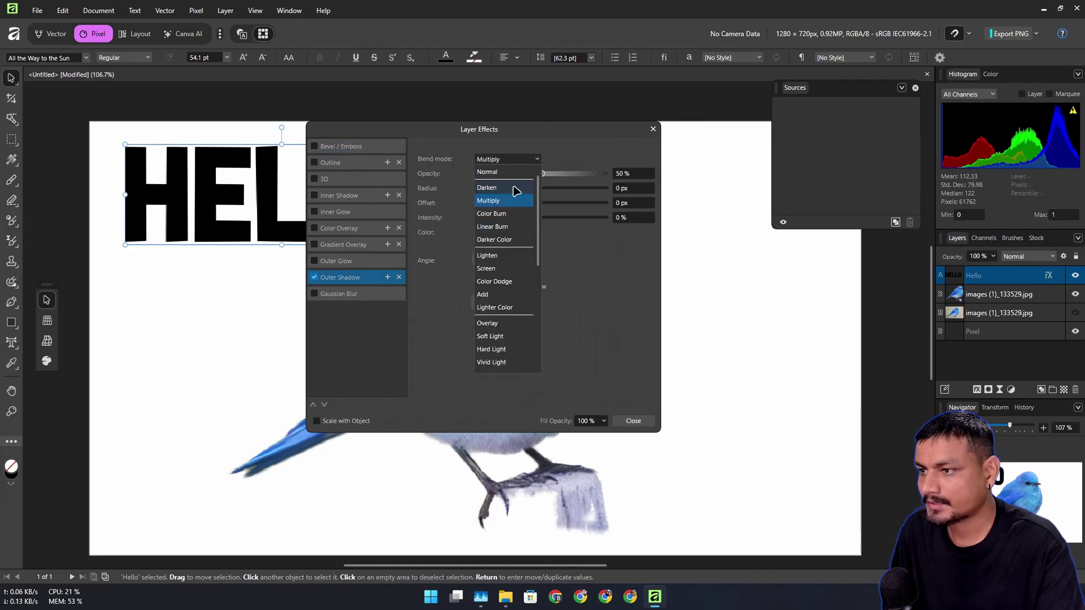
{"action": "left_click", "coordinate": [517, 191]}
{"action": "left_click_drag", "start_coordinate": [522, 191], "coordinate": [543, 209]}
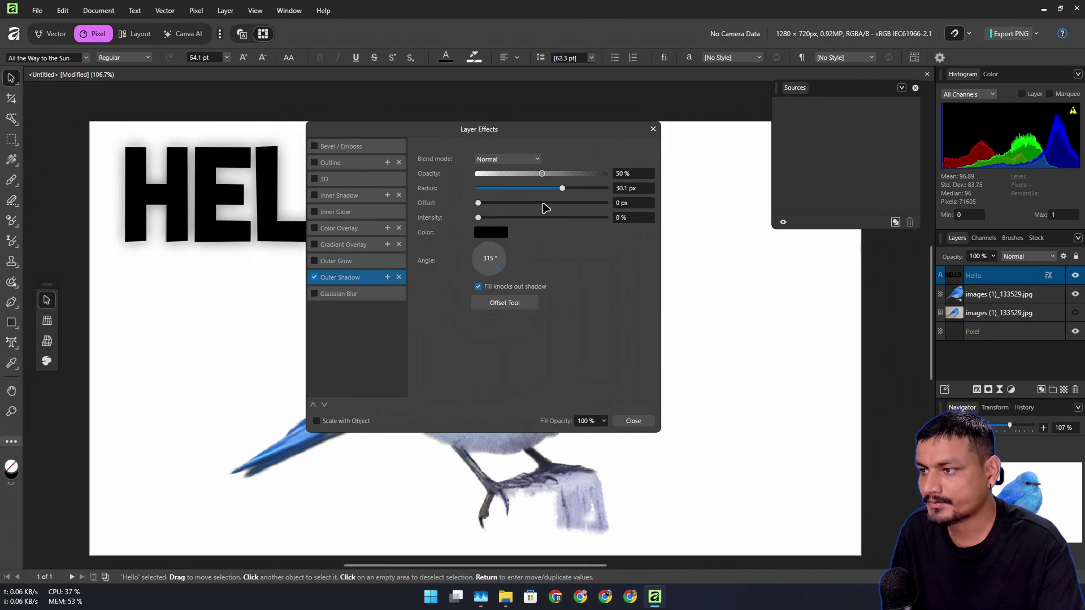
Add a vivid magenta Outer Glow in Normal blend mode and close Layer Effects.
{"action": "left_click", "coordinate": [315, 261]}
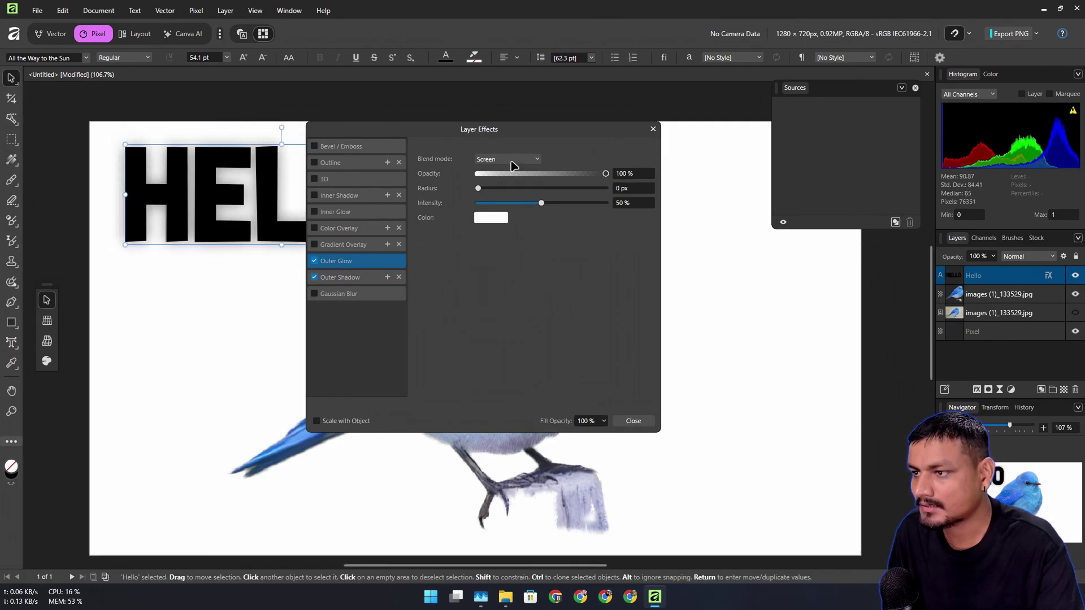
{"action": "left_click", "coordinate": [489, 217]}
{"action": "left_click_drag", "start_coordinate": [462, 311], "coordinate": [426, 296]}
{"action": "left_click", "coordinate": [551, 320]}
{"action": "left_click_drag", "start_coordinate": [551, 320], "coordinate": [538, 310]}
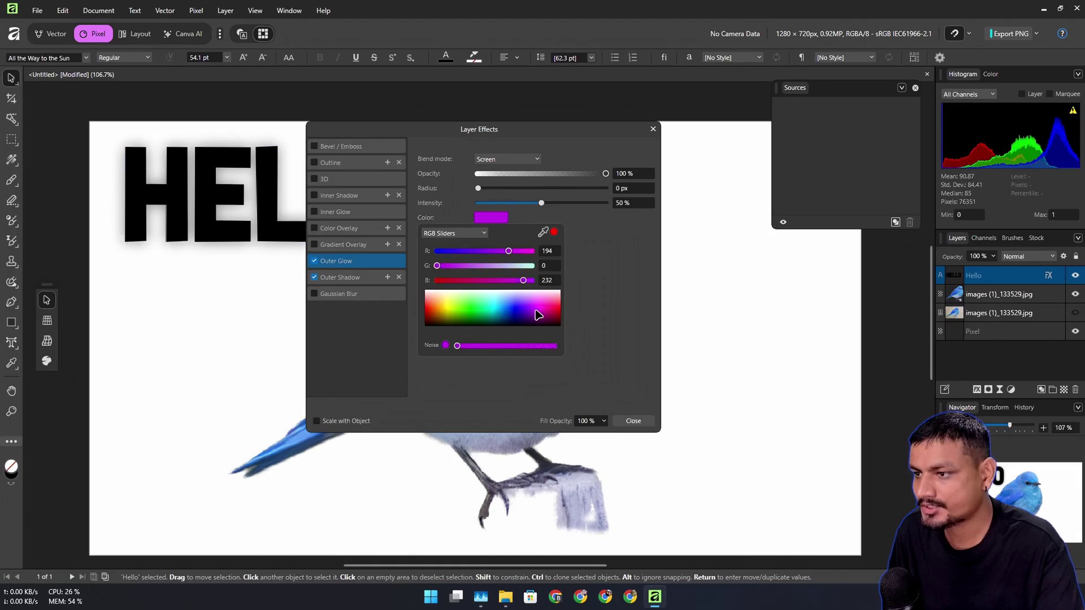
{"action": "left_click", "coordinate": [508, 159]}
{"action": "left_click", "coordinate": [497, 162]}
{"action": "left_click", "coordinate": [634, 421]}
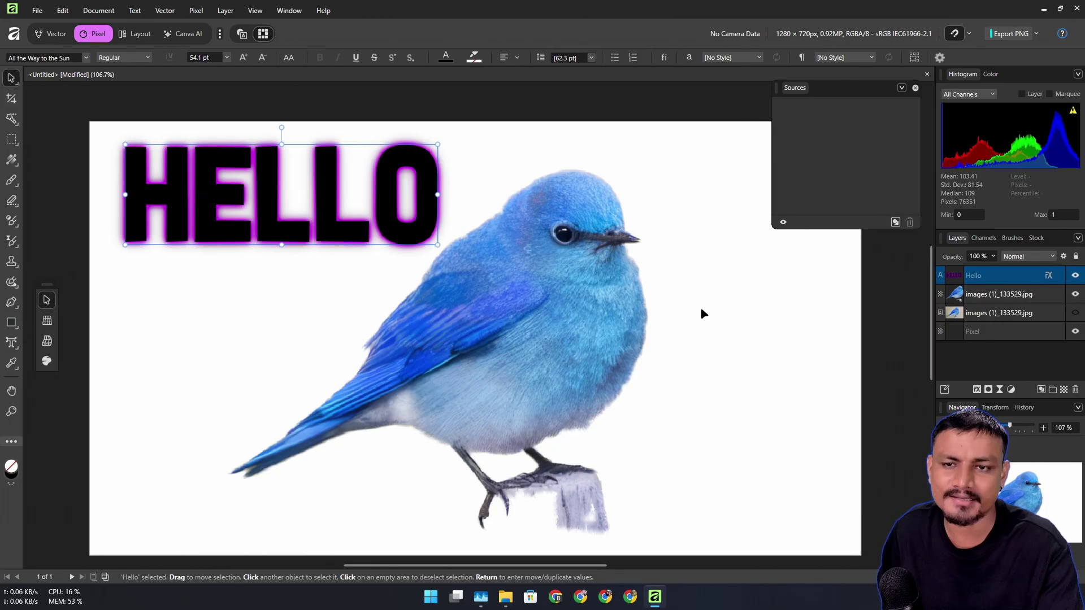
{"action": "scroll", "coordinate": [794, 290], "scroll_direction": "up", "scroll_amount": 1}
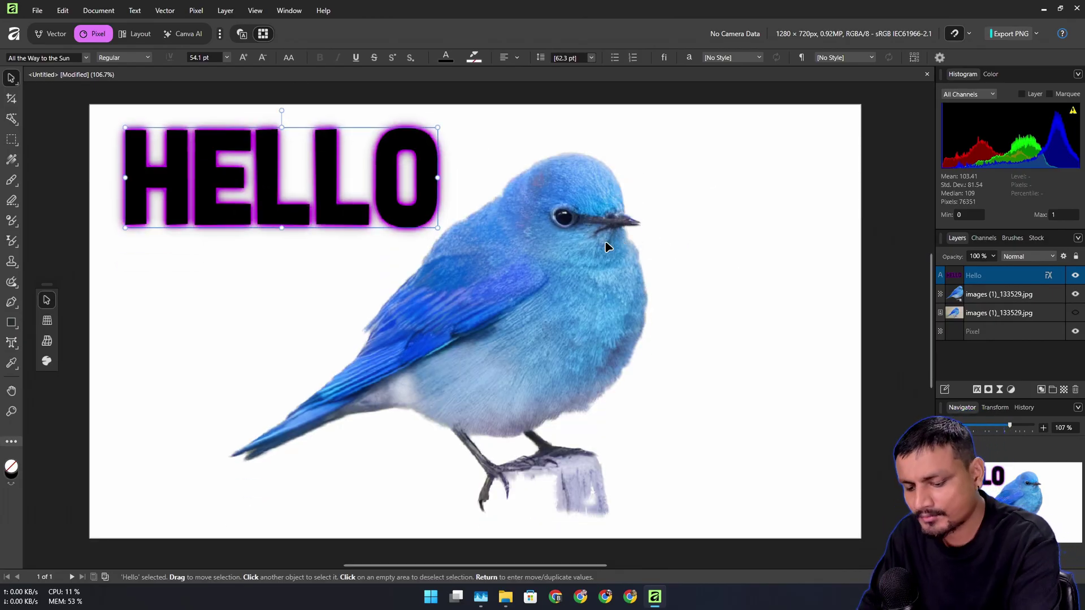
{"action": "key", "text": "ctrl+minus"}
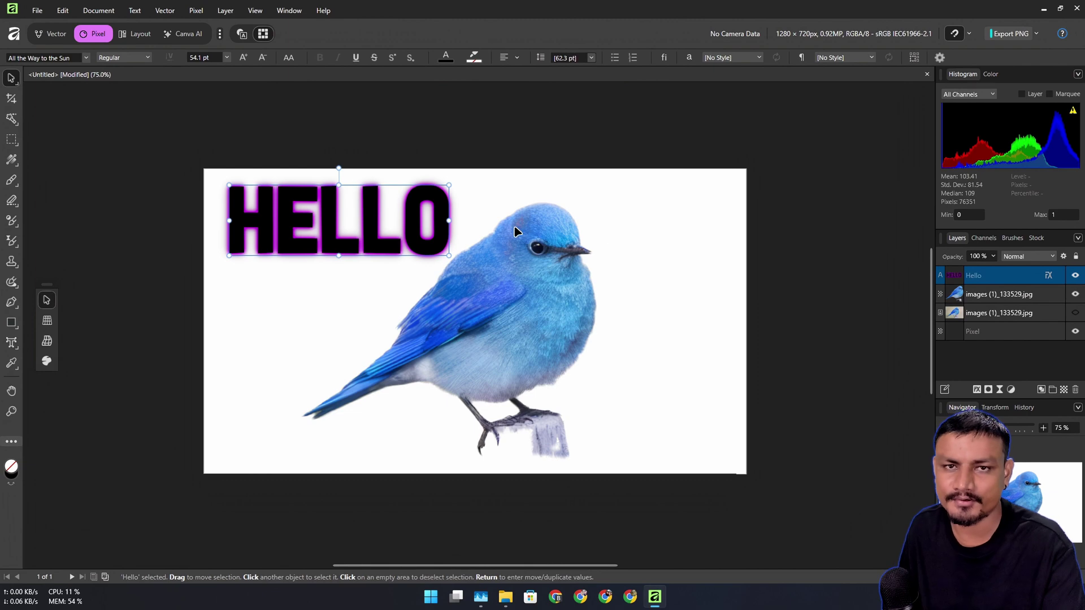
{"action": "left_click", "coordinate": [184, 34]}
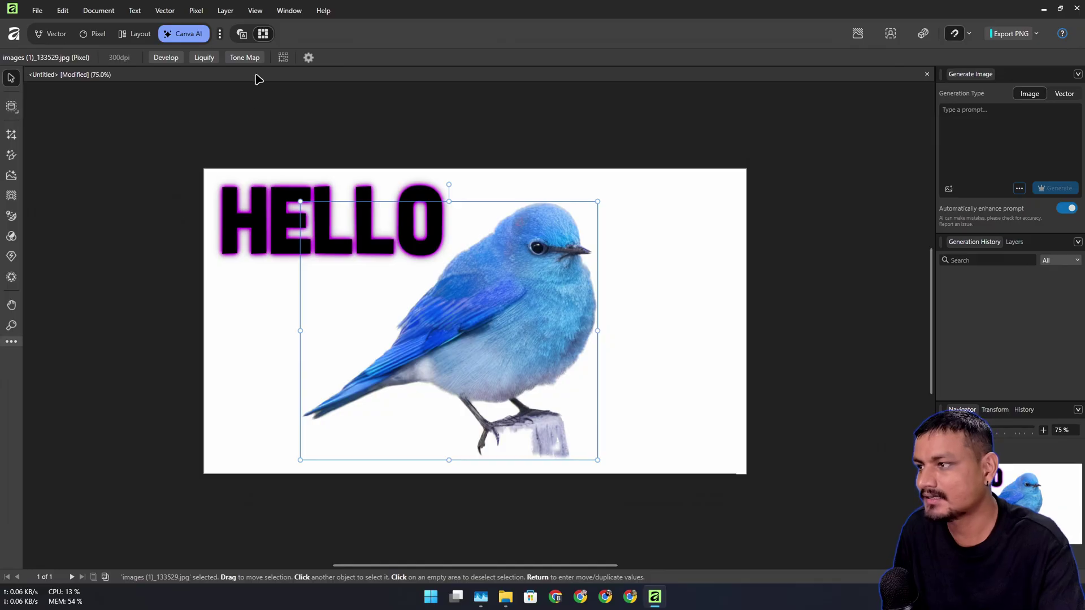
{"action": "key", "text": "F6"}
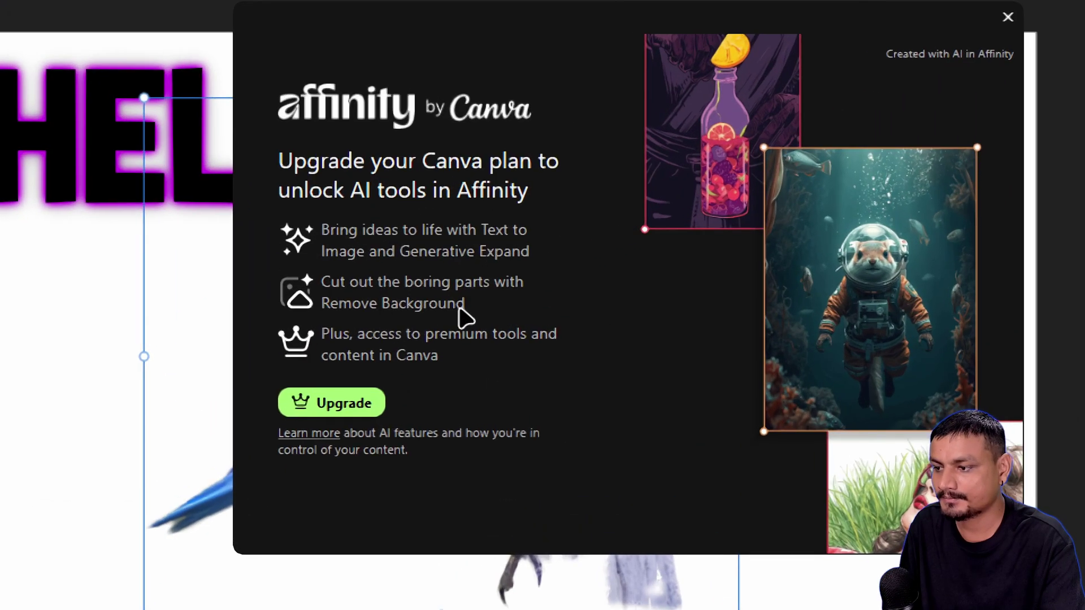
{"action": "key", "text": "Escape"}
{"action": "left_click", "coordinate": [100, 35]}
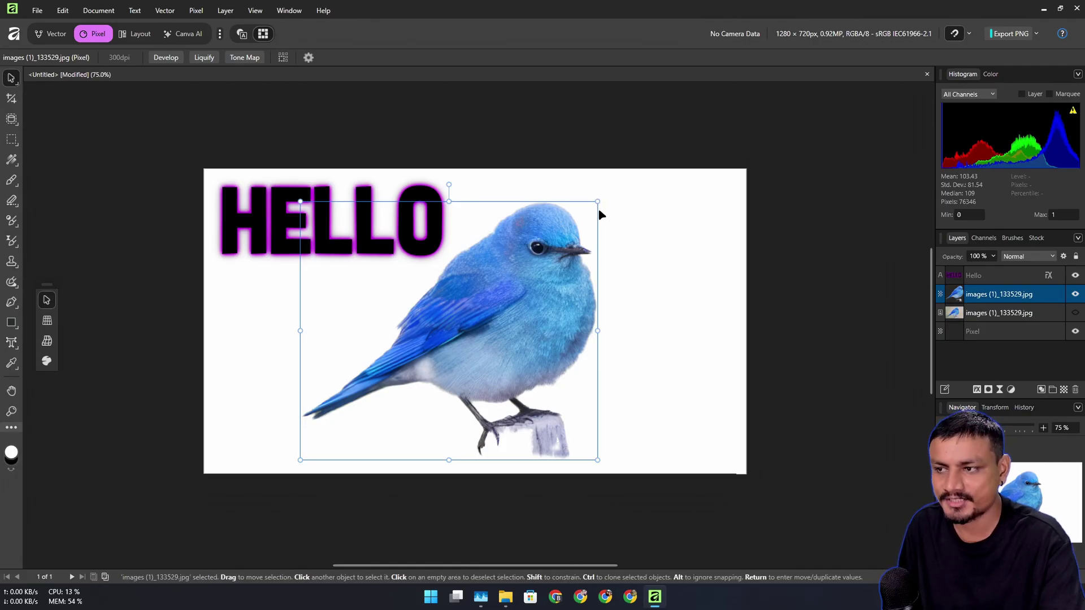
Scale up the bird image and place it beside HELLO, fine-tuning its position up and down.
{"action": "left_click_drag", "start_coordinate": [594, 204], "coordinate": [655, 151]}
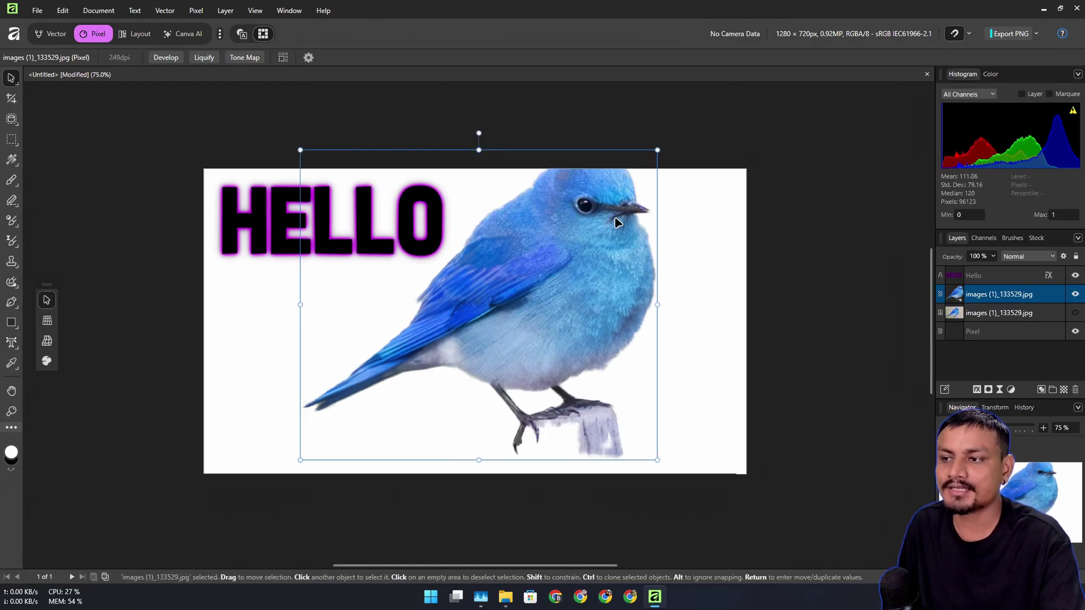
{"action": "left_click_drag", "start_coordinate": [576, 259], "coordinate": [500, 322]}
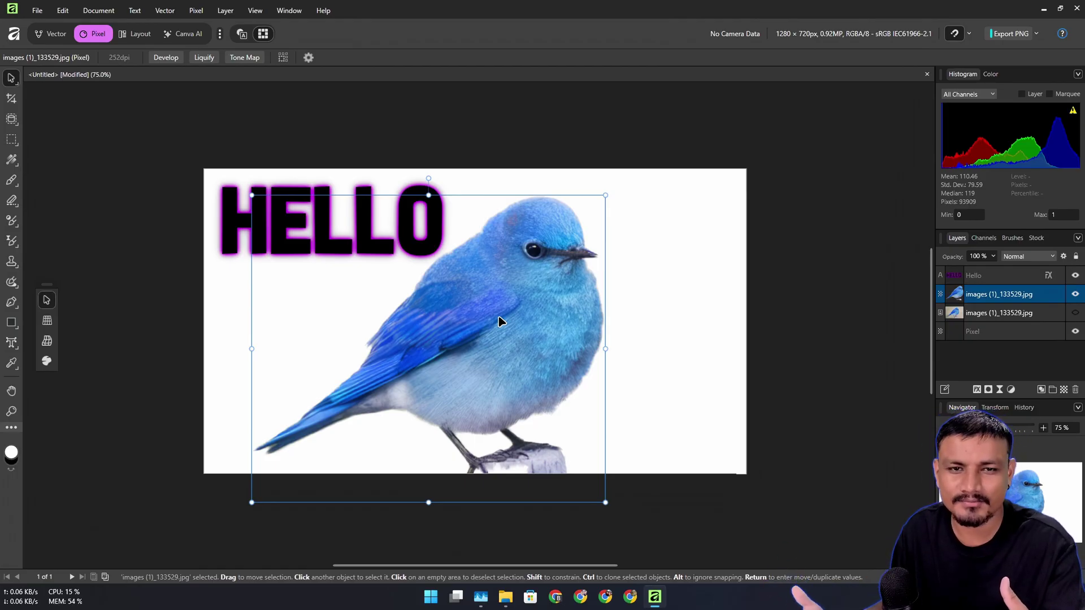
{"action": "left_click_drag", "start_coordinate": [499, 321], "coordinate": [547, 293]}
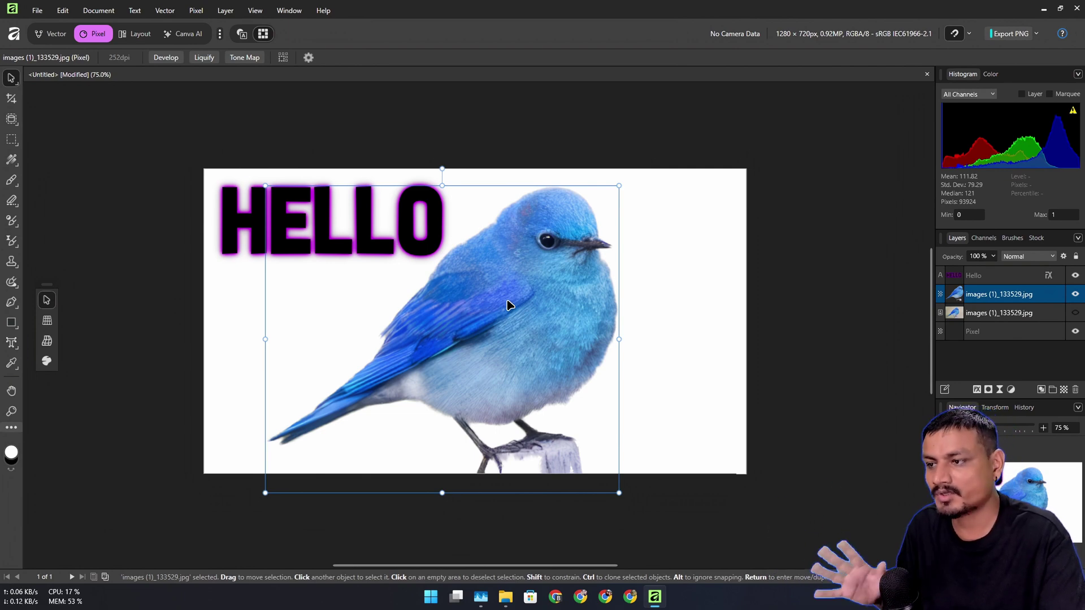
{"action": "mouse_move", "coordinate": [511, 308]}
{"action": "left_mouse_down"}
{"action": "mouse_move", "coordinate": [525, 321]}
{"action": "mouse_move", "coordinate": [528, 312]}
{"action": "mouse_move", "coordinate": [520, 320]}
{"action": "left_mouse_up"}
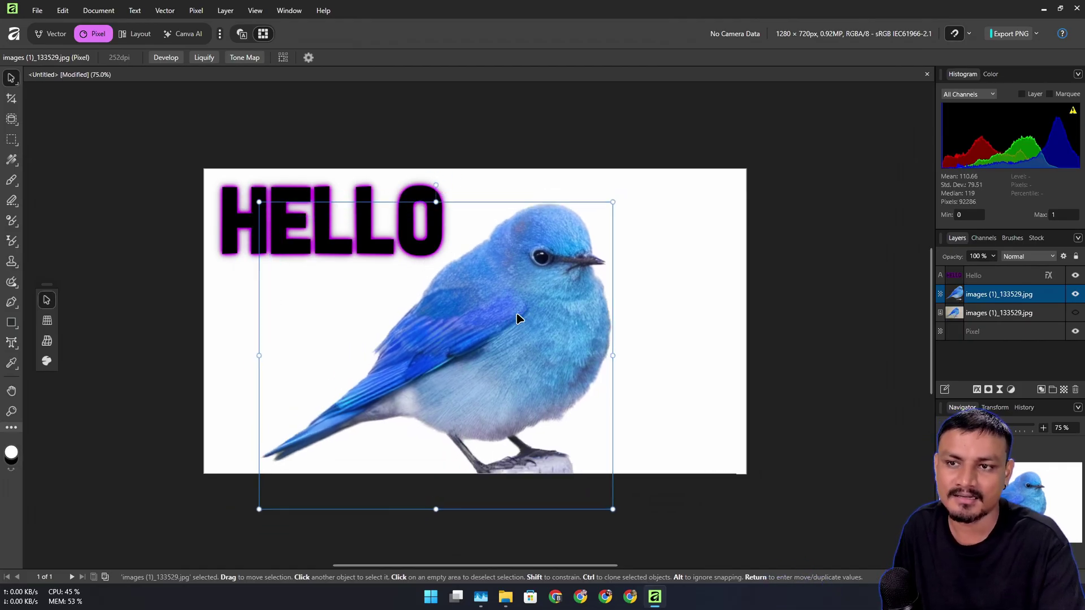